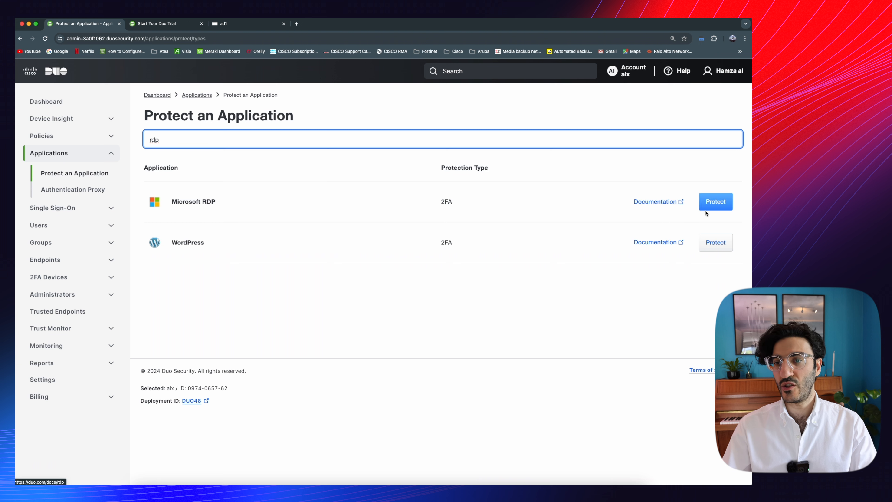
- Protect the Microsoft RDP application and review its key details and policy settings
click(729, 209)
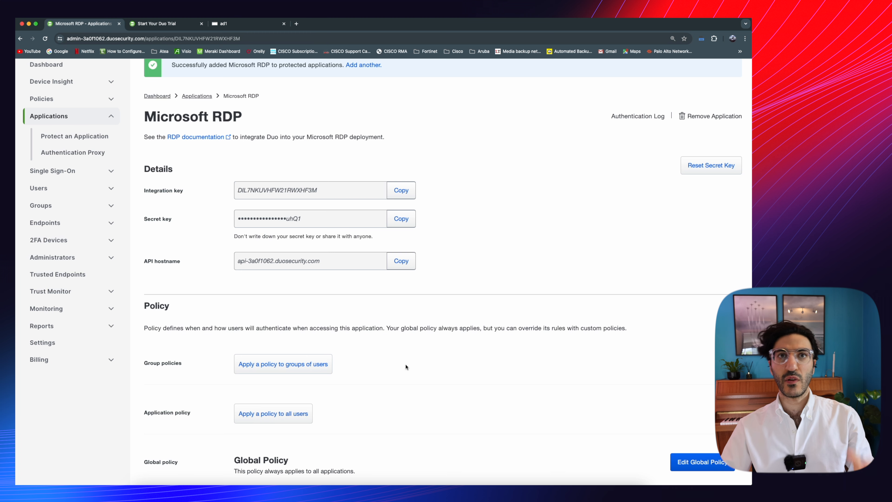
scroll(406, 366, down, 5)
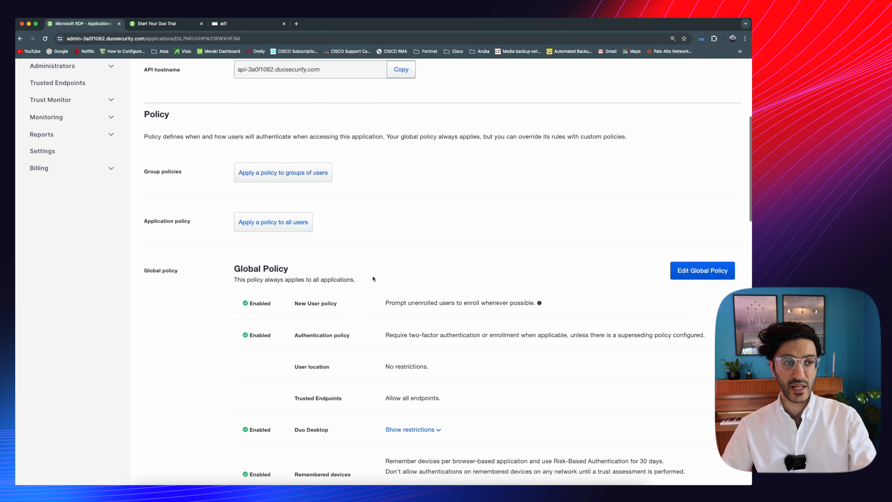
scroll(373, 279, up, 4)
scroll(373, 278, up, 2)
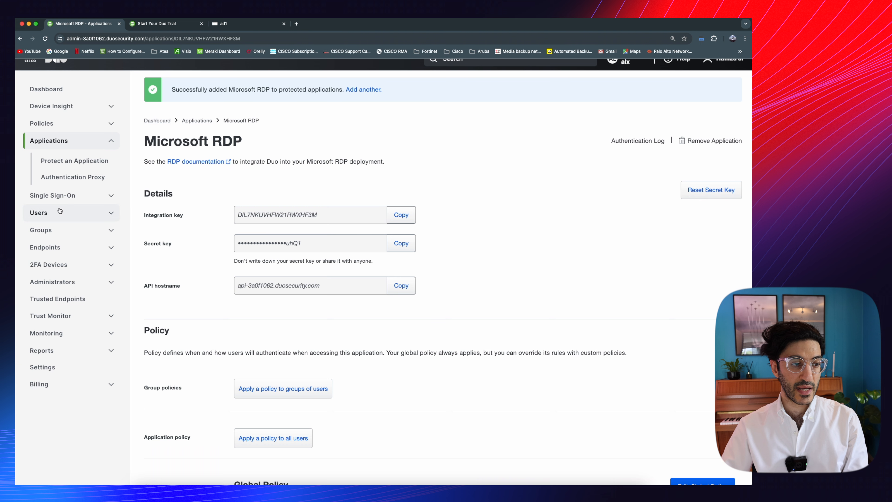
- Look at the users' Directory Sync page and compare the Duo editions and their features under Billing
click(55, 215)
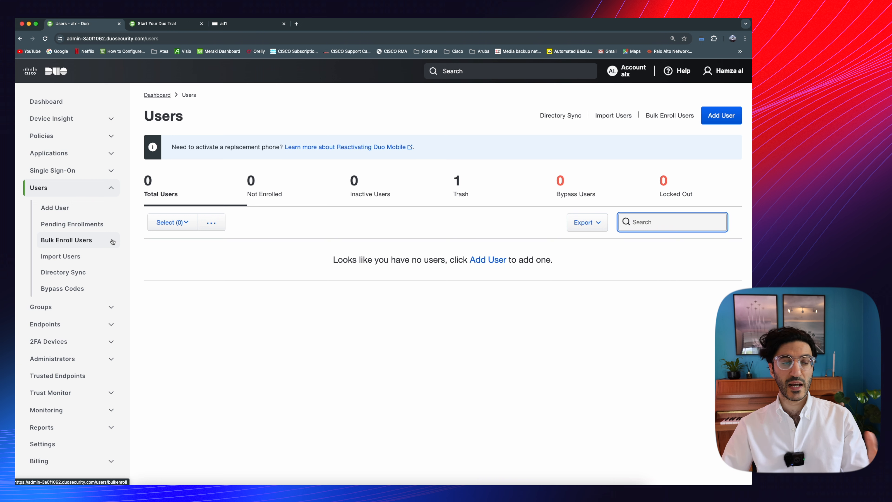
click(84, 277)
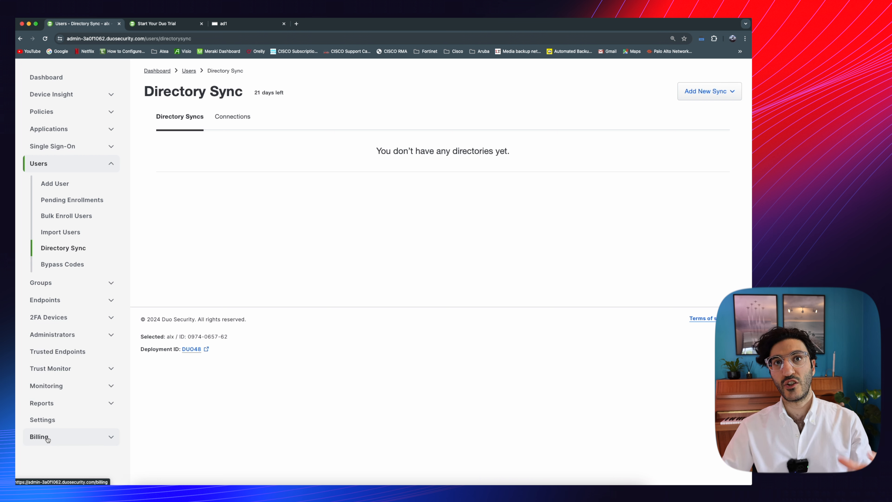
click(60, 439)
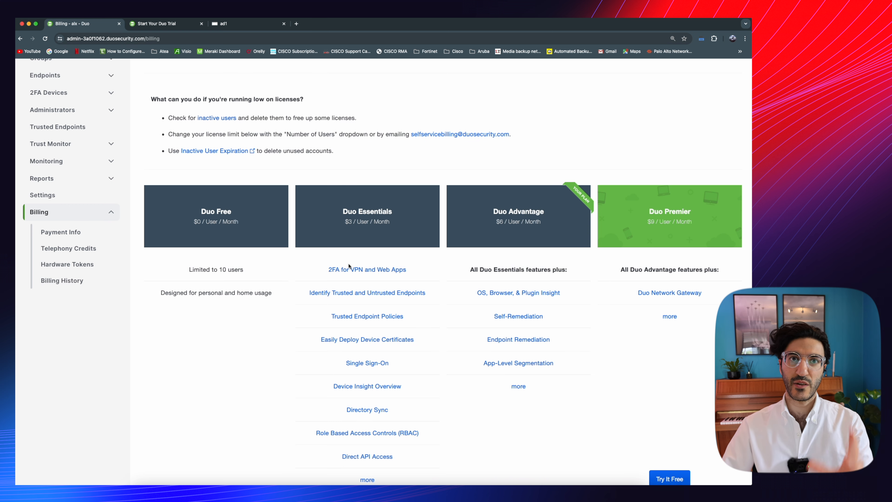
scroll(348, 266, down, 2)
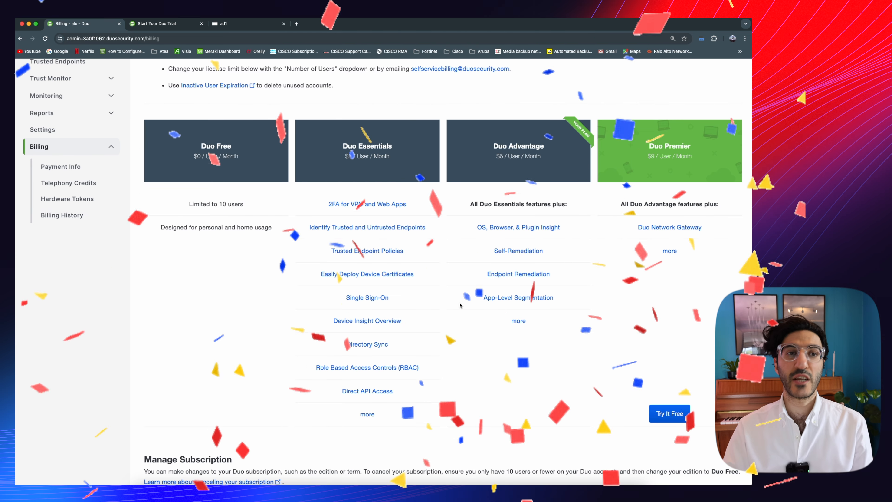
scroll(460, 306, up, 6)
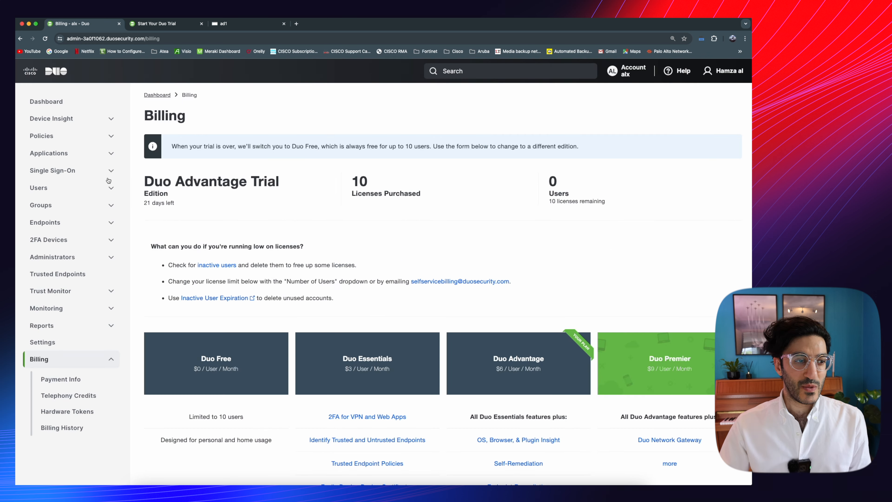
- Start a new Microsoft Entra ID directory sync for the users
click(67, 191)
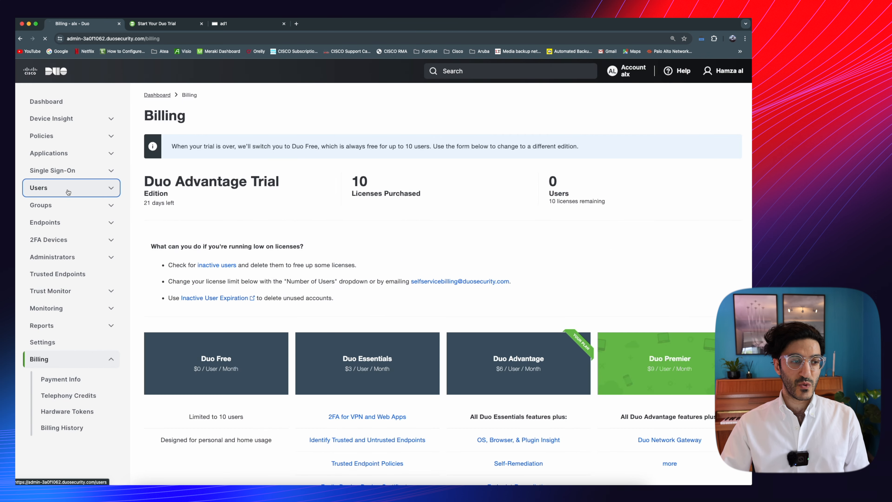
click(47, 274)
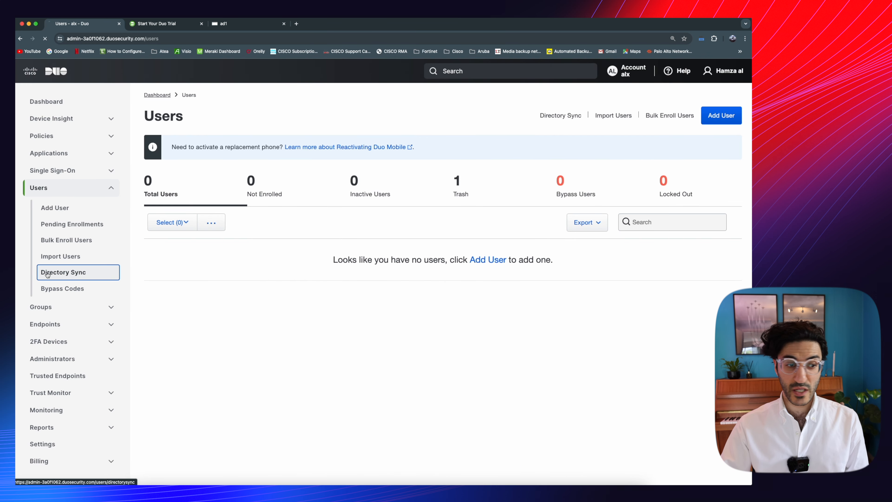
click(734, 117)
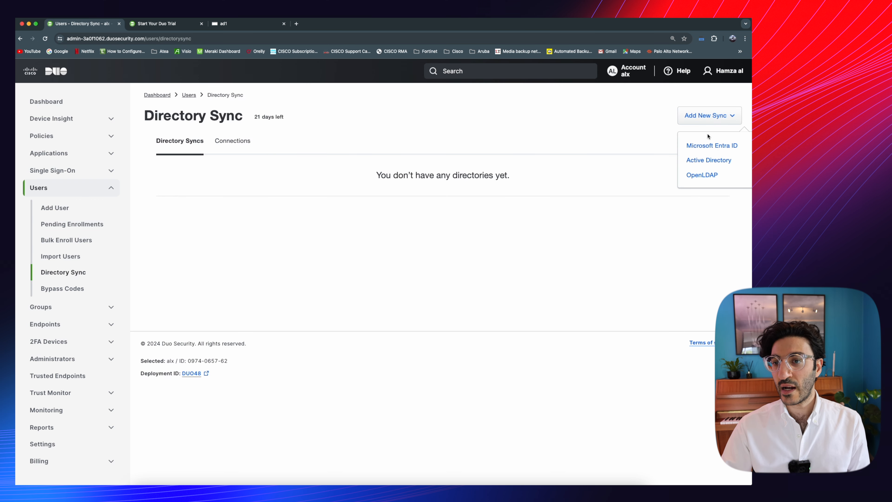
click(709, 146)
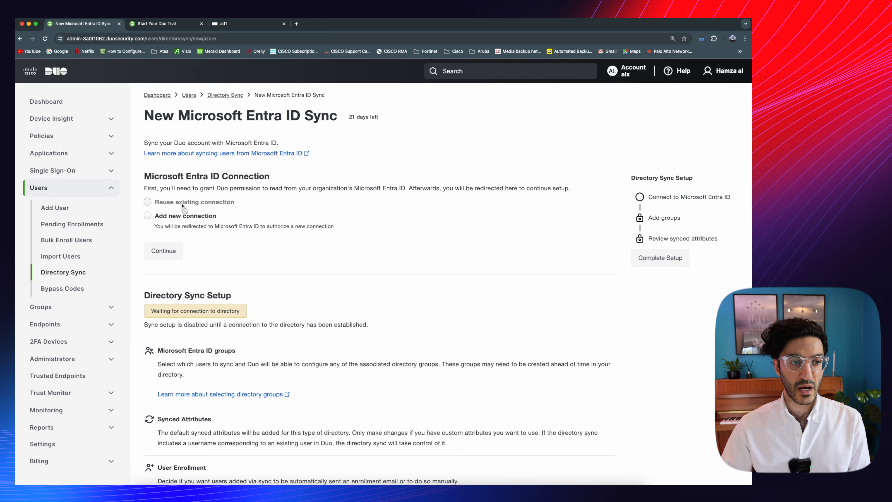
- Add a new Microsoft Entra ID connection and accept the requested permissions with consent on behalf of the organization
click(148, 215)
click(178, 252)
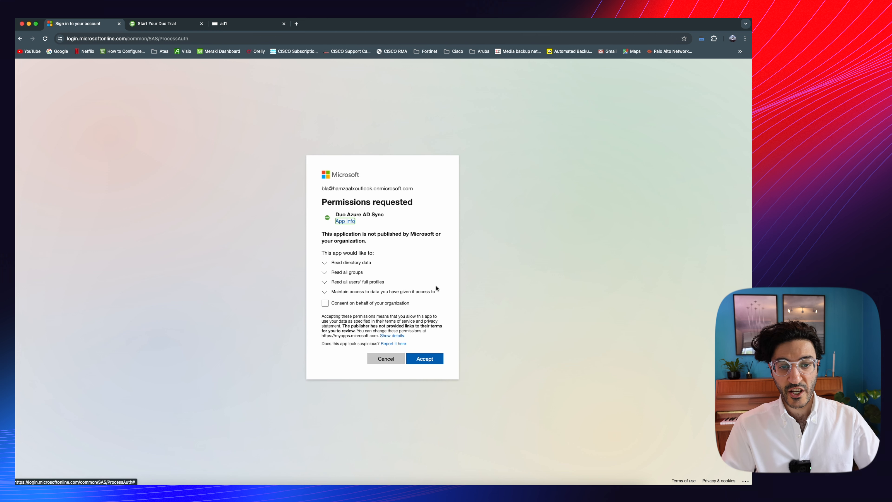
click(324, 303)
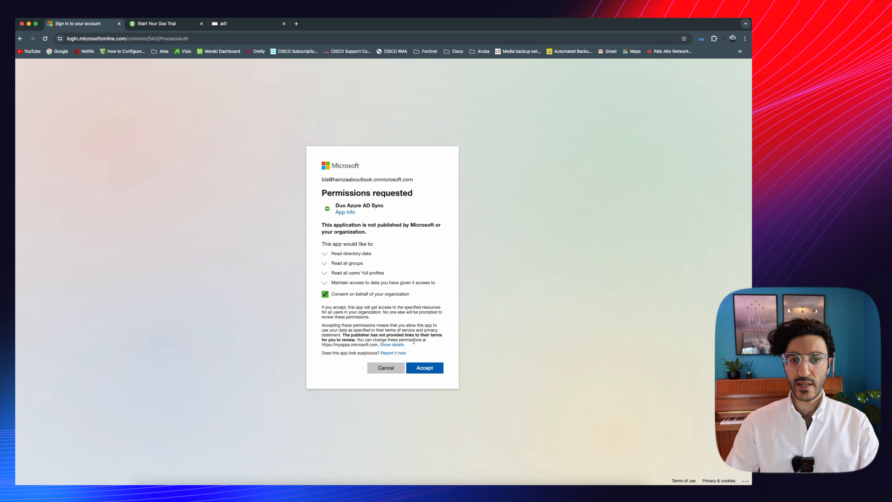
click(425, 367)
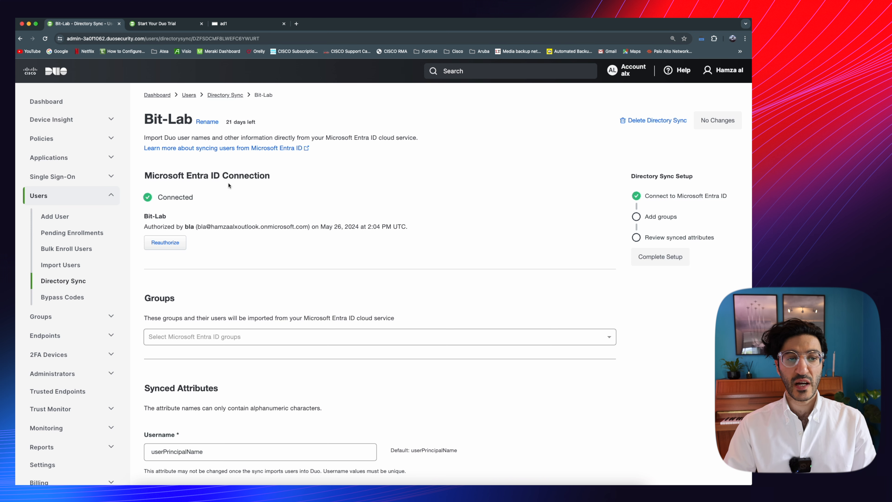
- Select the Duo-Test group for import and enable normalizing usernames before importing them
scroll(260, 184, down, 3)
click(610, 251)
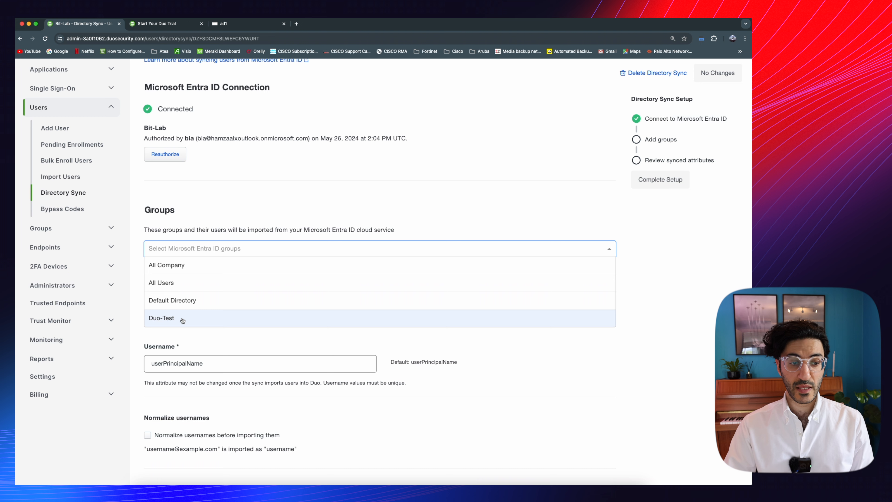
click(182, 320)
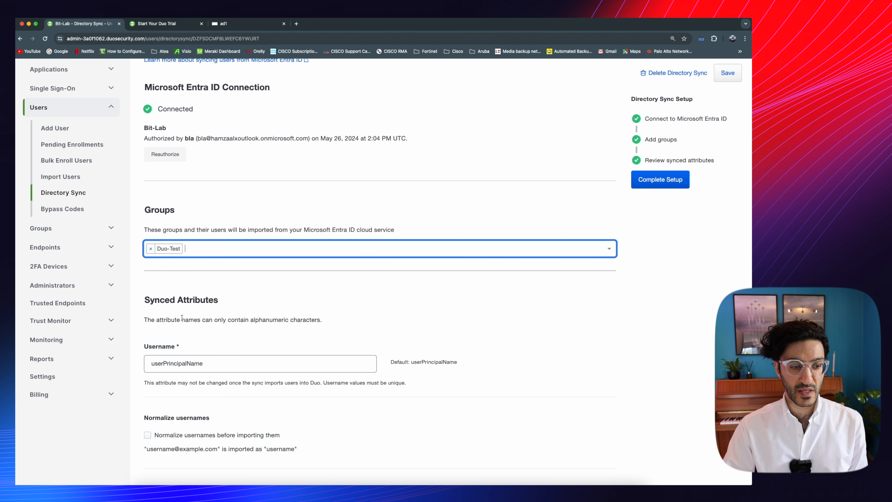
scroll(182, 318, down, 3)
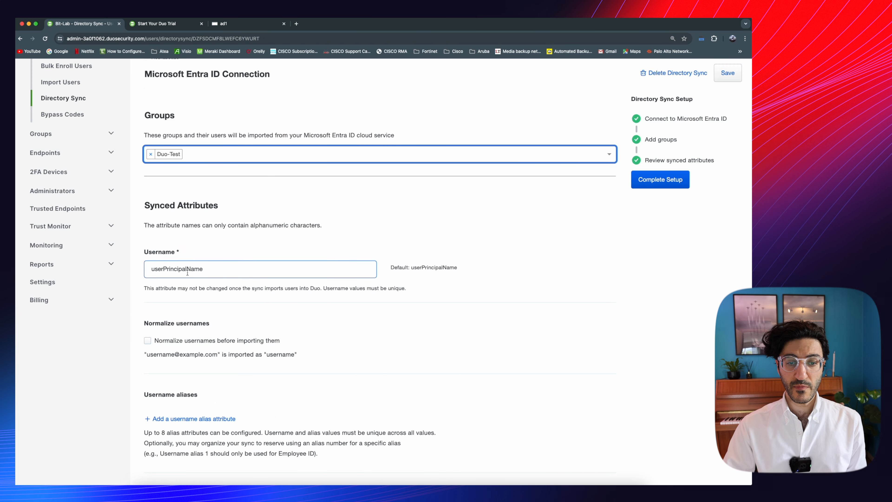
scroll(188, 273, down, 4)
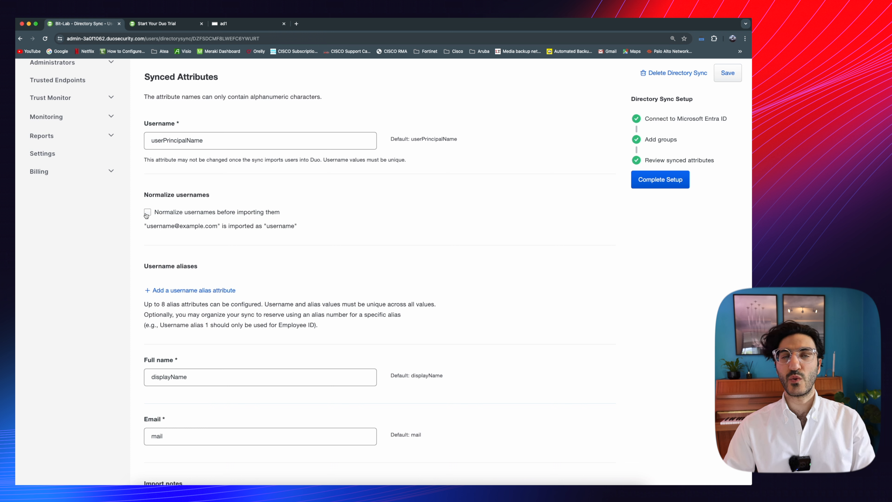
click(147, 213)
- Complete the directory sync setup and run a manual sync
scroll(239, 297, down, 6)
scroll(239, 297, up, 5)
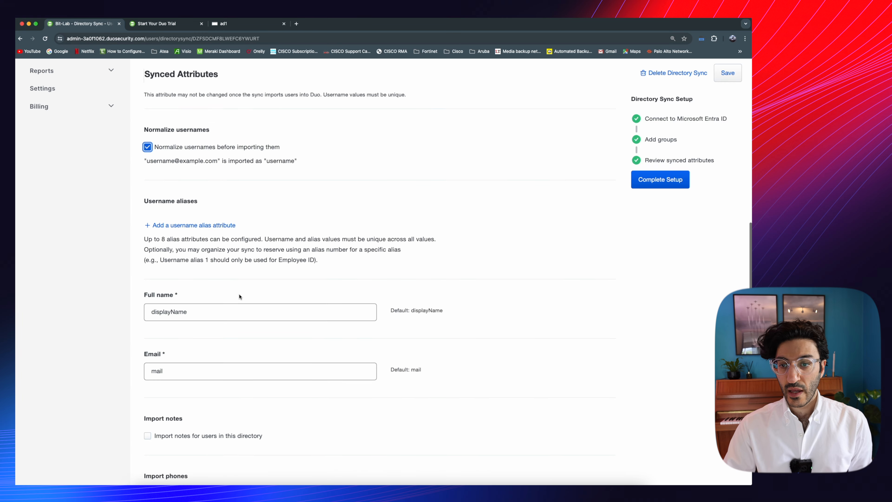
click(672, 181)
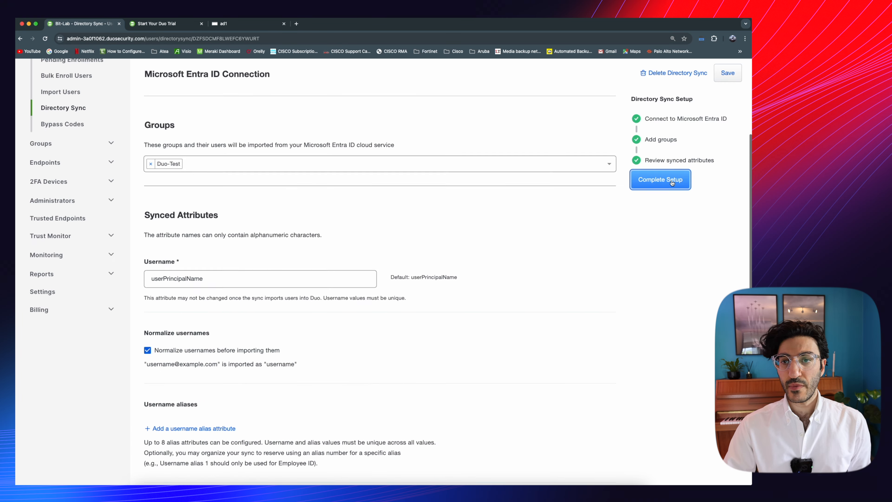
click(152, 274)
scroll(151, 246, down, 3)
- Open the synced user's profile from the user list and send the enrollment email
click(63, 96)
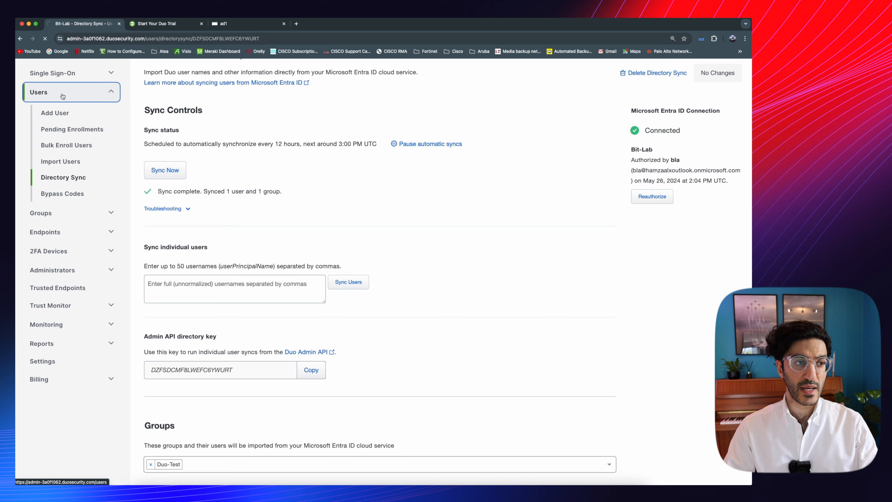
click(167, 276)
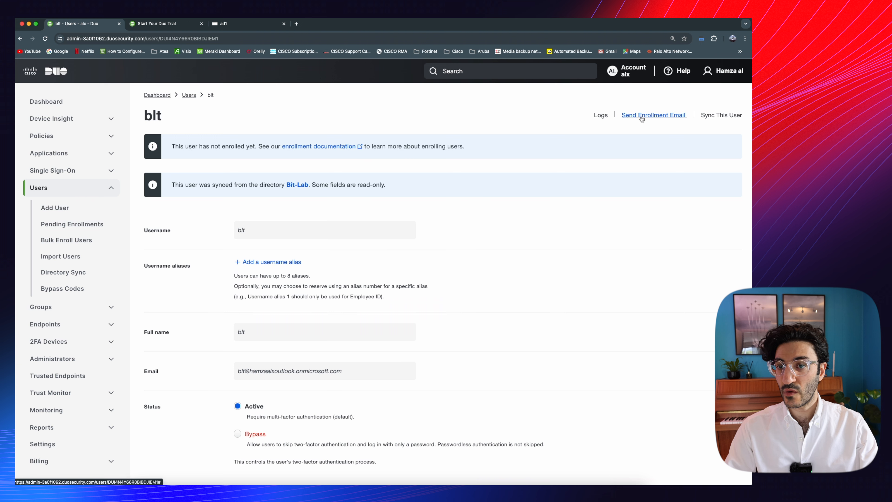
click(641, 118)
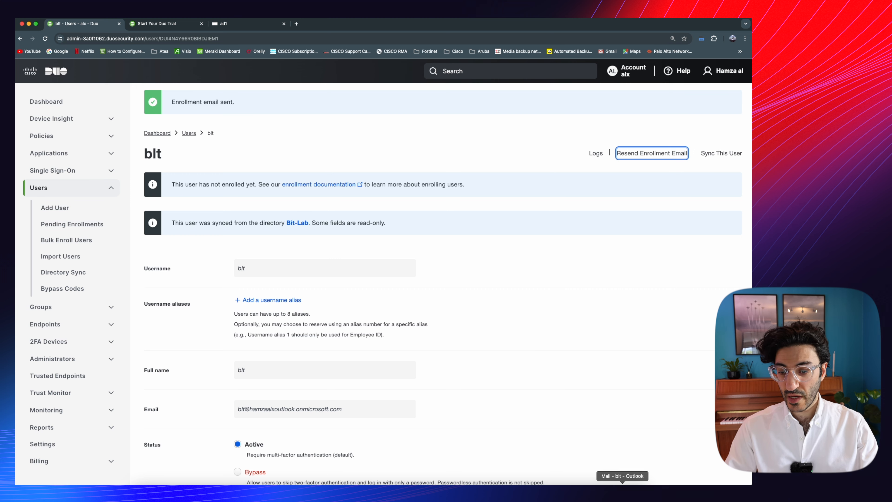
- Switch to the user's Outlook inbox, open the Duo Security Enrollment email and start device enrollment through its link
click(622, 493)
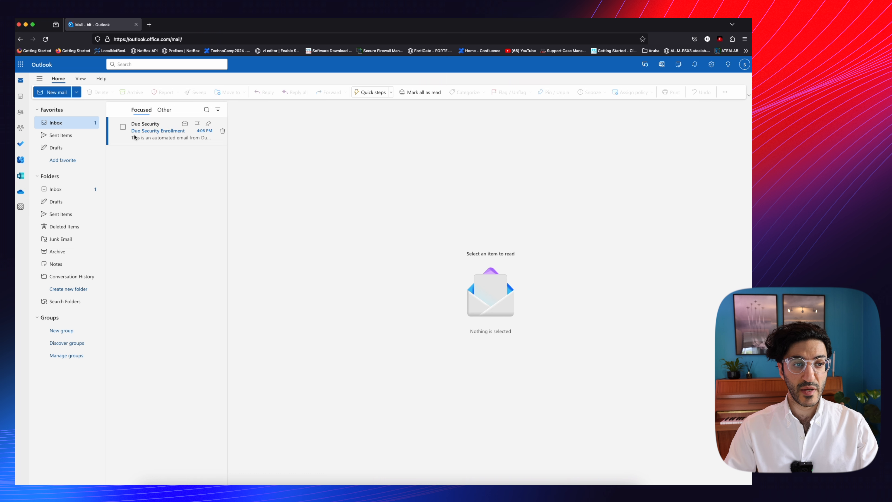
click(134, 138)
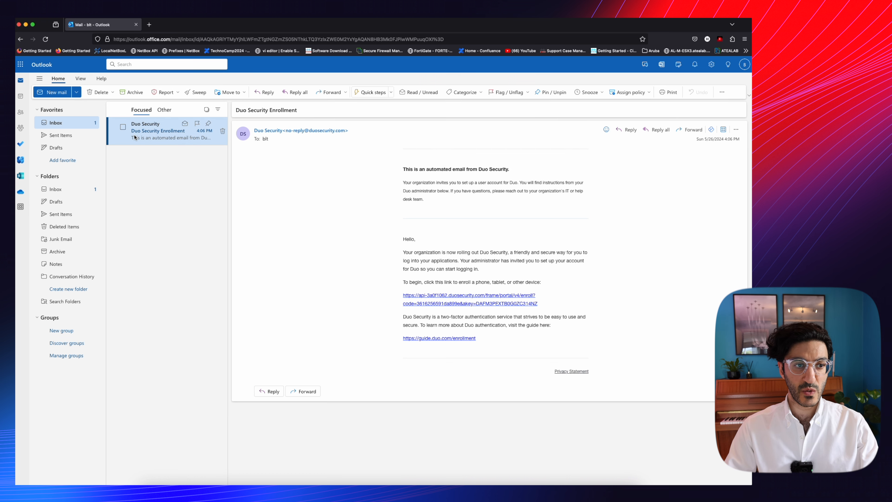
click(444, 297)
click(396, 336)
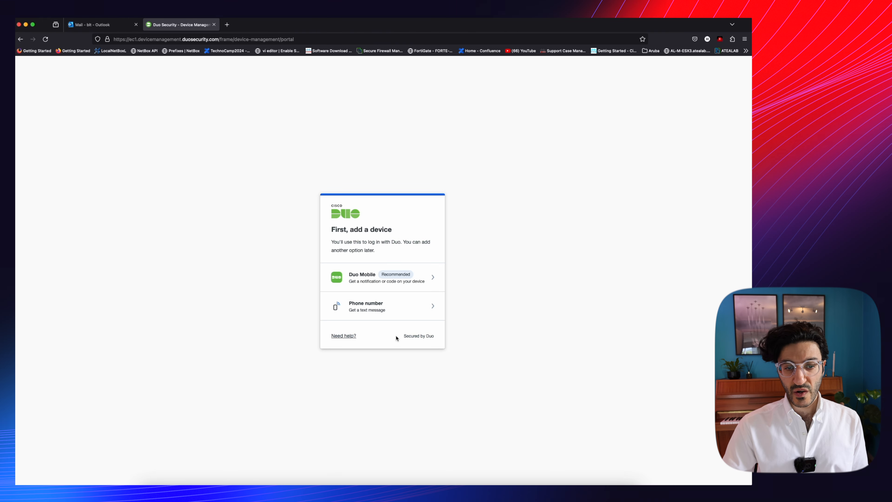
- Add Duo Mobile as the login device using the user's phone number and finish the enrollment
click(424, 276)
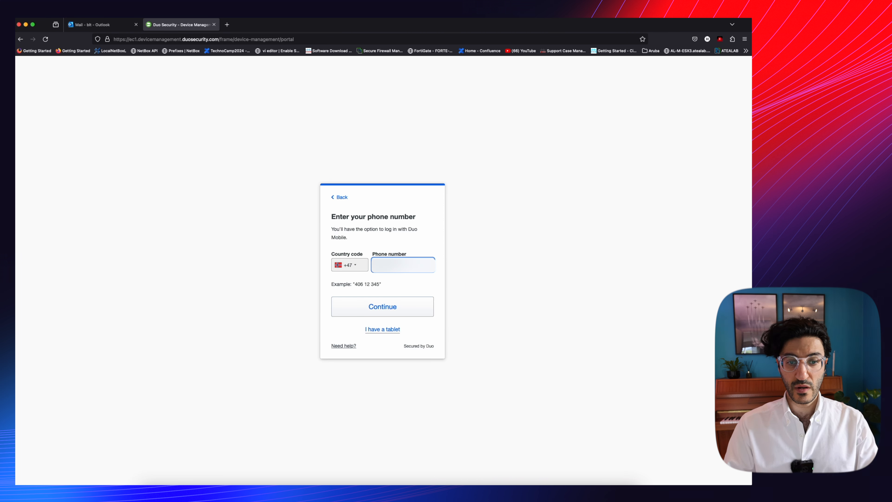
click(385, 312)
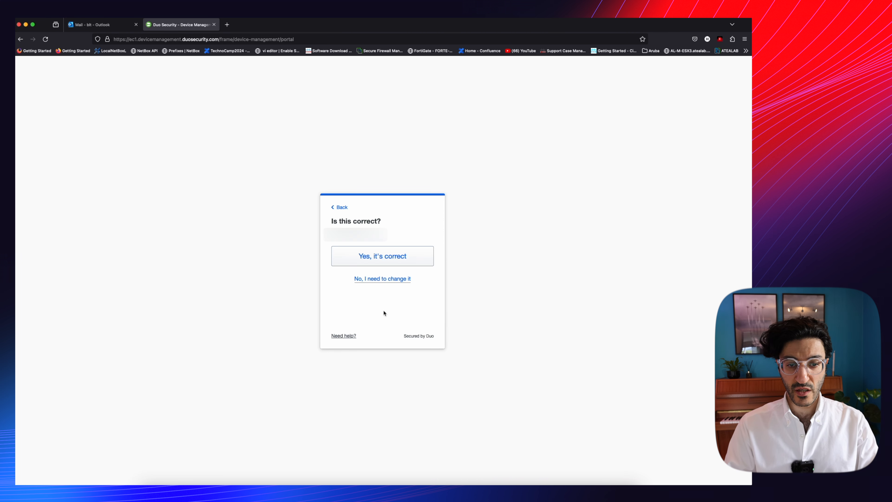
click(383, 258)
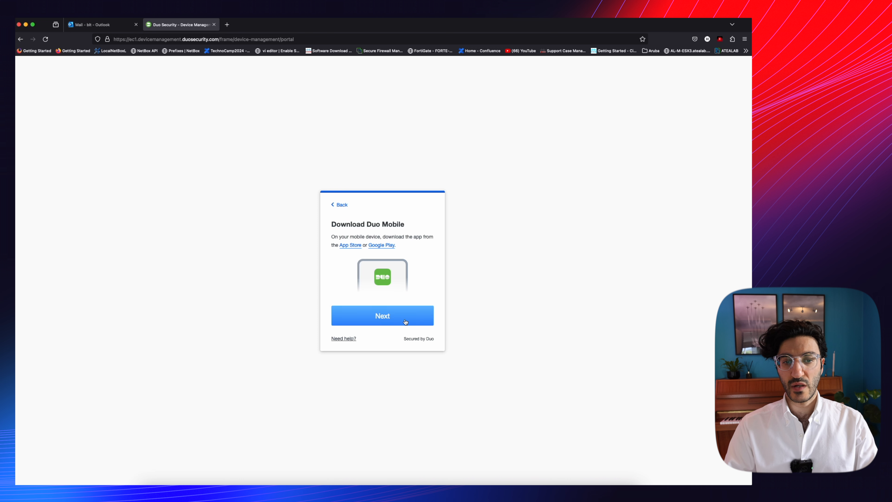
click(382, 322)
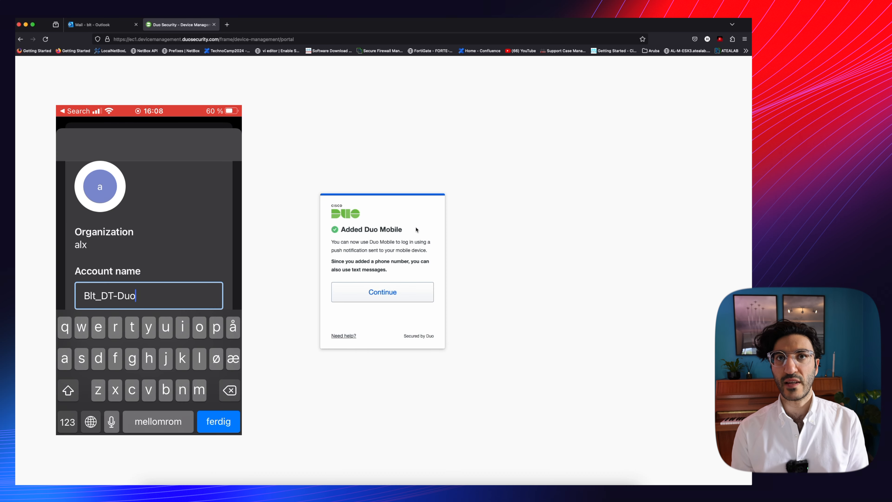
click(412, 295)
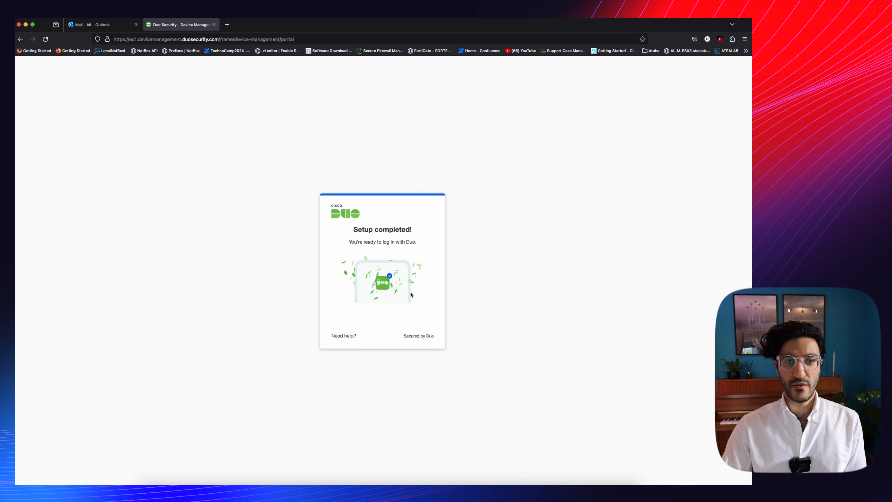
- Close the enrollment page, return to the Duo admin panel and refresh the user's profile
click(214, 25)
click(26, 24)
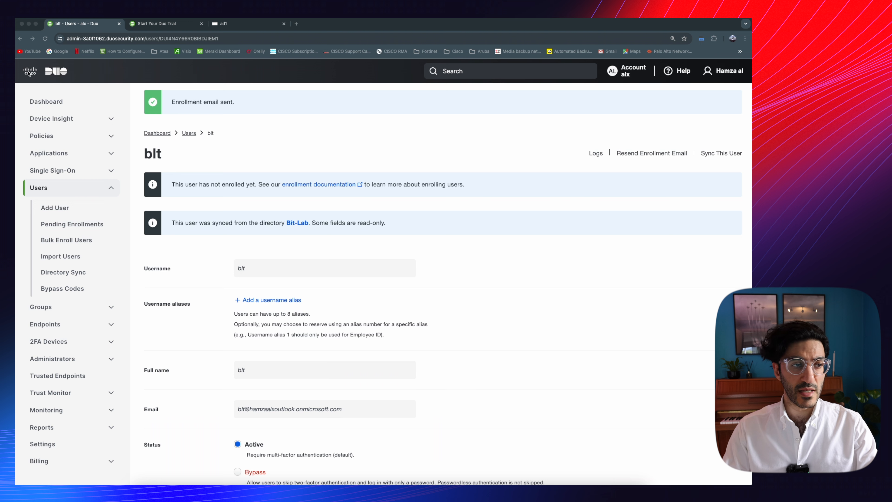
click(44, 39)
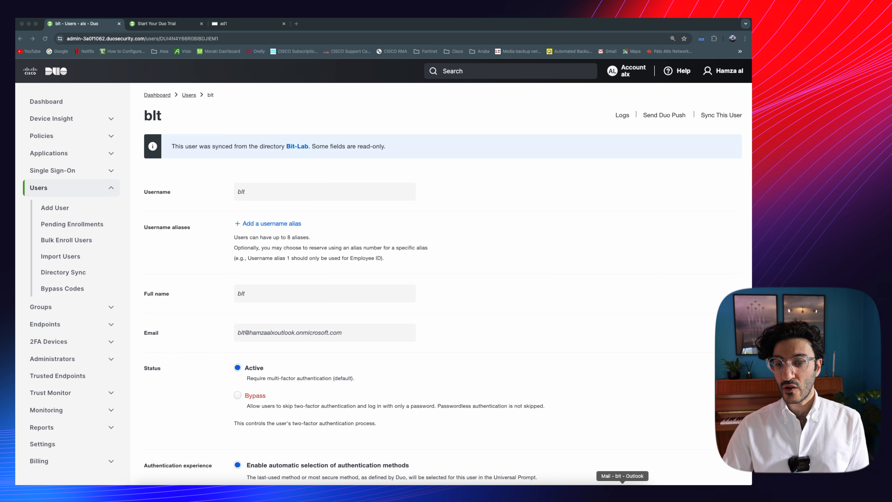
click(623, 484)
click(165, 137)
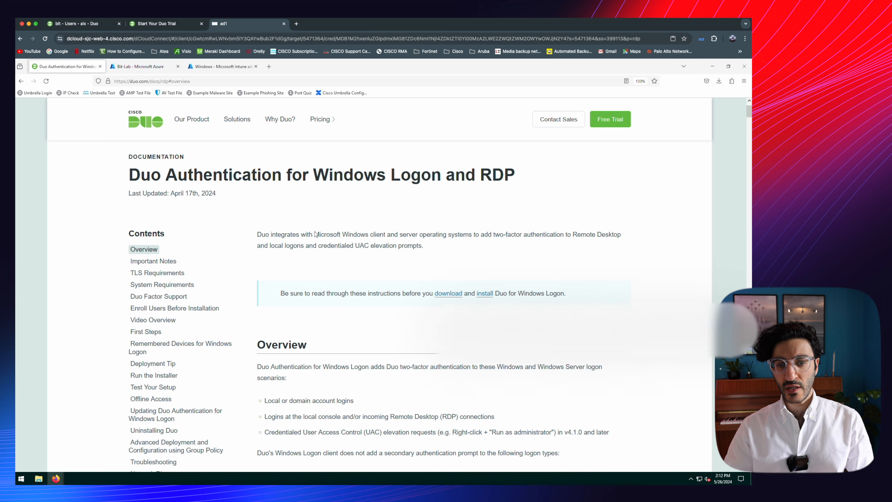
- Download the Duo for Windows Logon installer and run IntuneWinAppUtil.exe from the Microsoft-Win32-Content-Prep-Tool-master folder
click(450, 294)
click(344, 177)
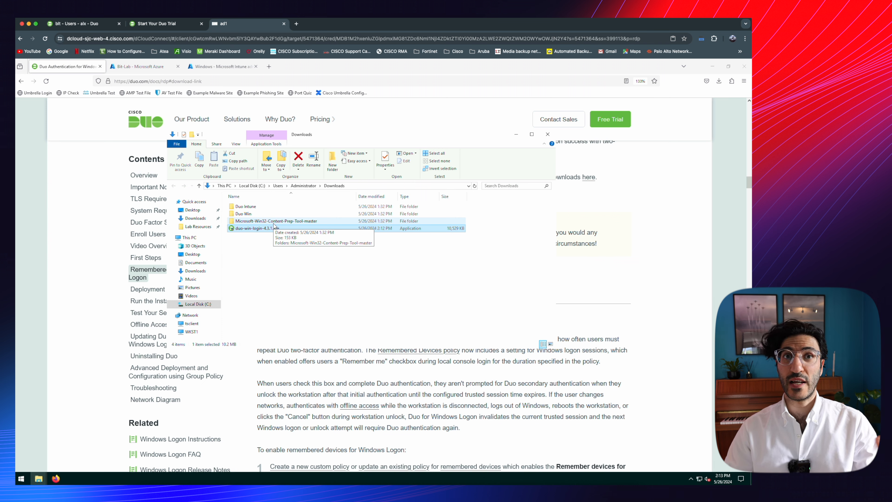
double_click(262, 221)
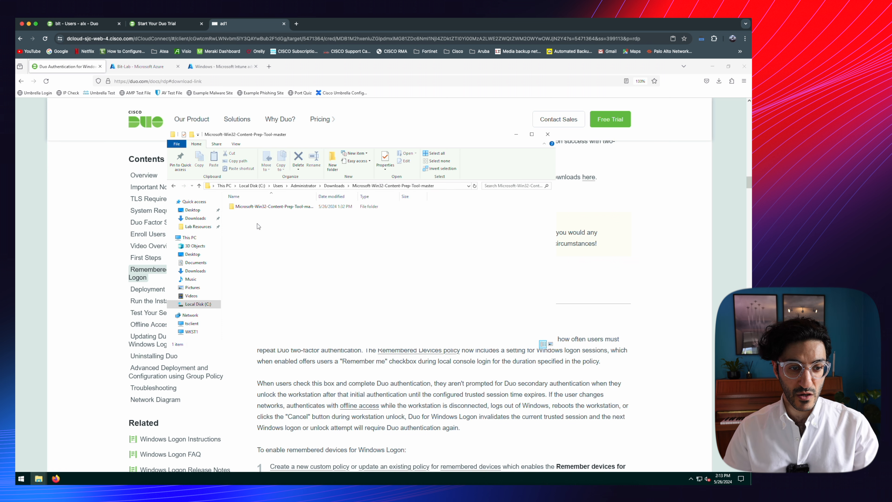
click(271, 207)
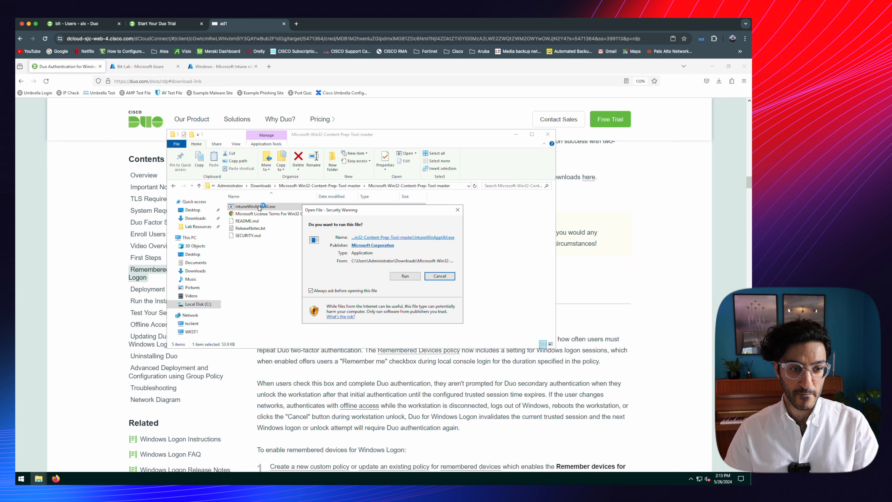
click(405, 279)
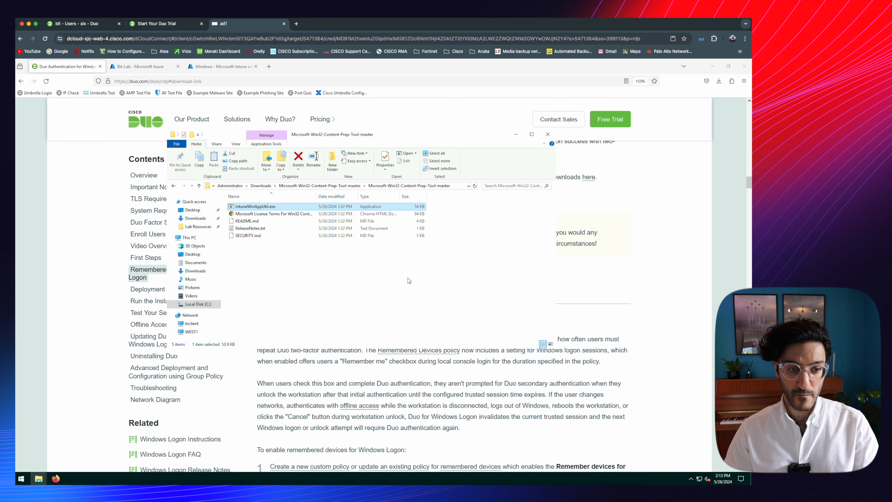
- Copy duo-win-login-4.3.1.exe from Downloads into the Duo Win folder
right_click(262, 229)
click(295, 341)
double_click(244, 214)
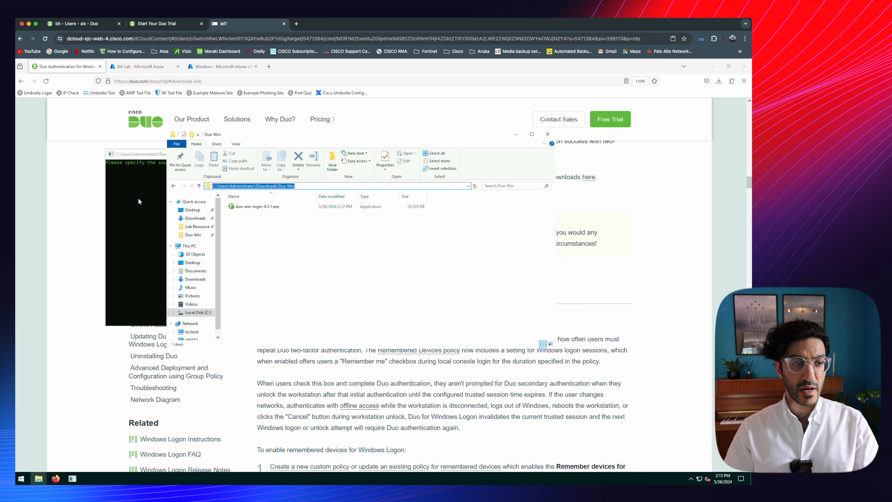
- Give the packaging tool the source folder C:\Users\Administrator\Downloads\Duo Win and the setup file duo-win-login-4.3.1.exe
click(138, 198)
right_click(179, 200)
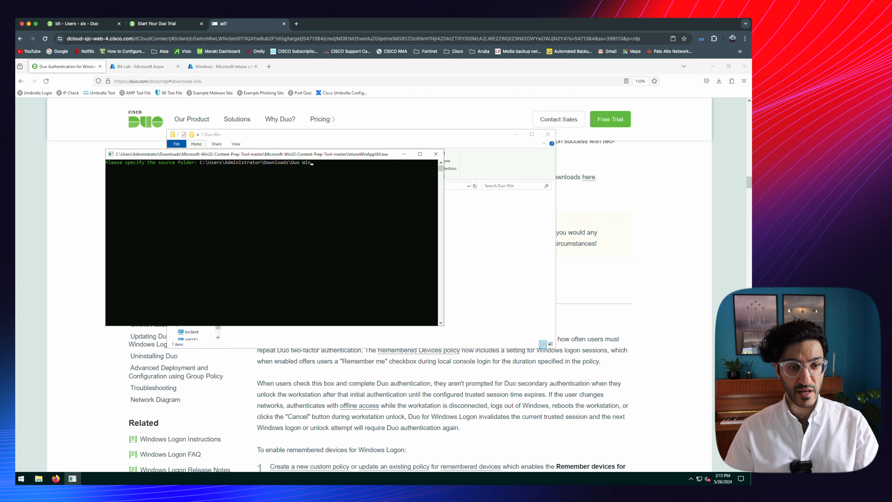
key(Return)
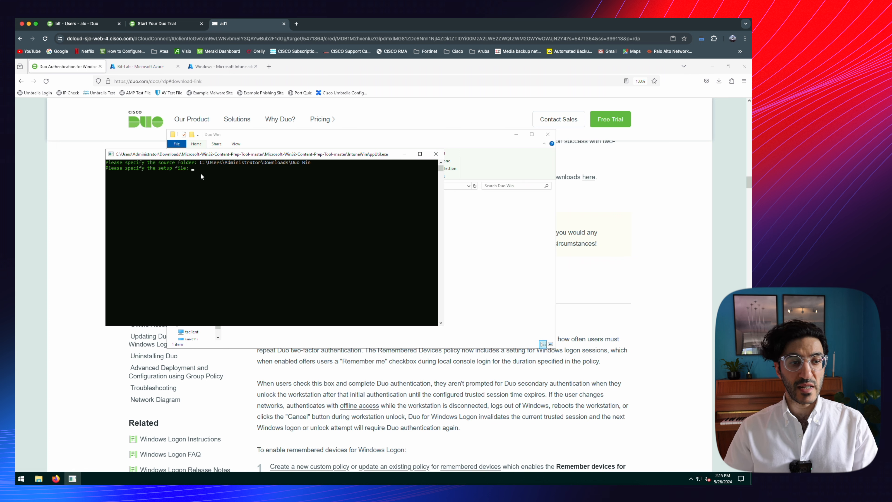
text(duo-win-login-4.3.1.exe)
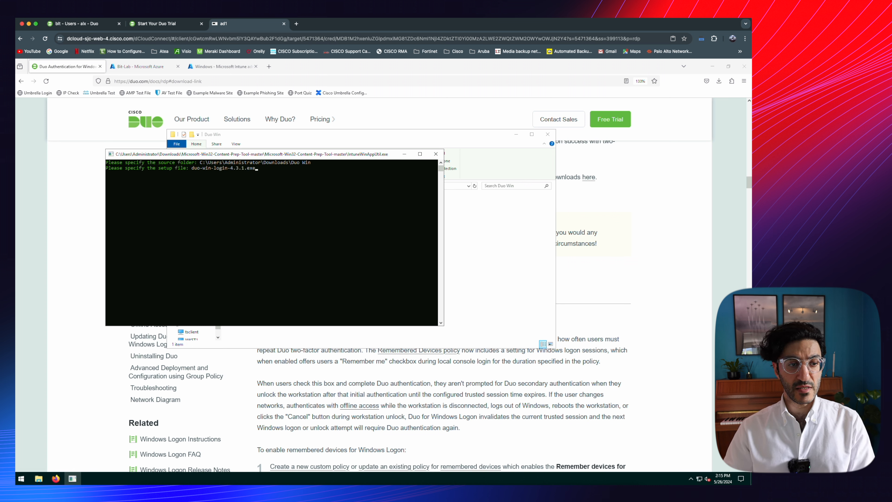
key(Return)
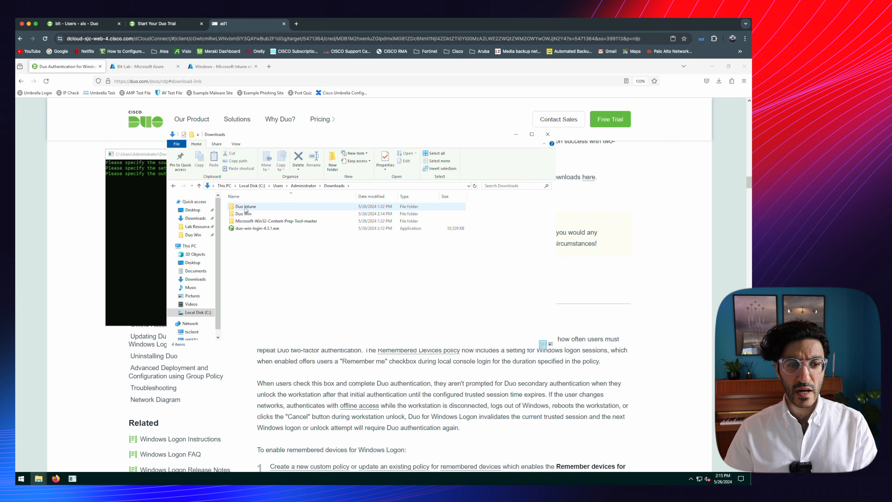
- Set the output folder to C:\Users\Administrator\Downloads\Duo Intune, decline a catalog folder and generate the package
double_click(256, 208)
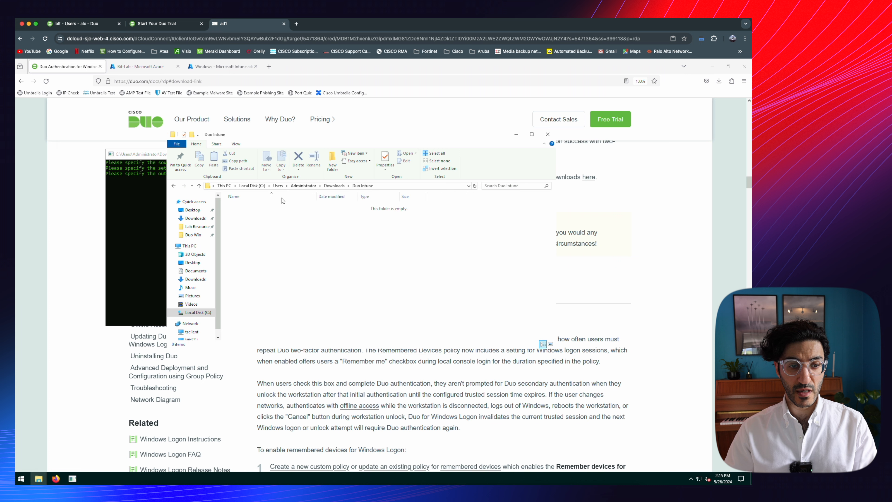
click(385, 187)
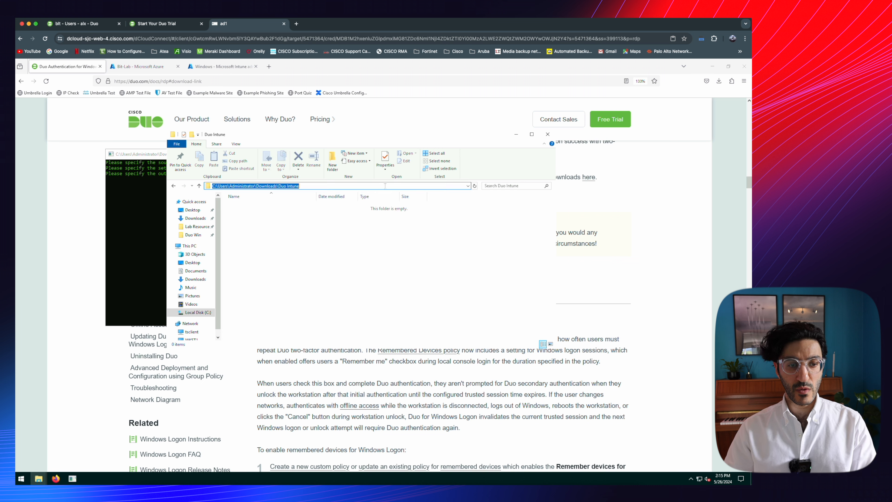
click(143, 203)
key(ctrl+v)
key(Return)
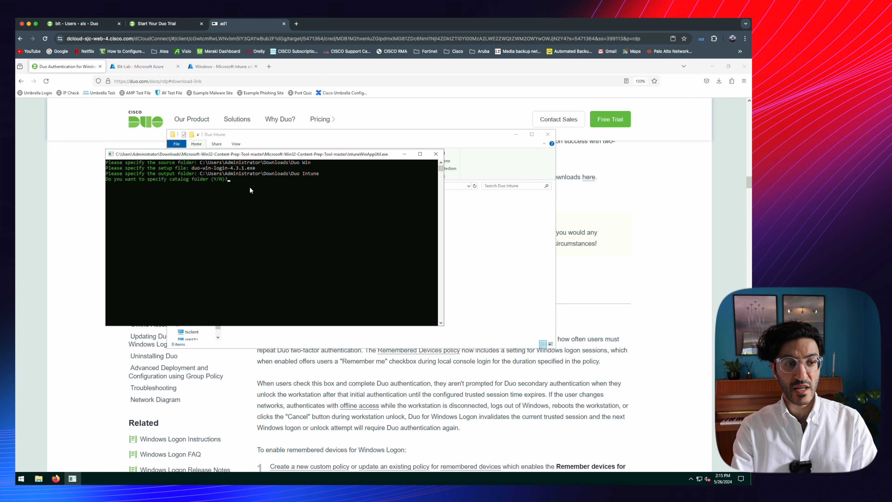
text(N)
key(Return)
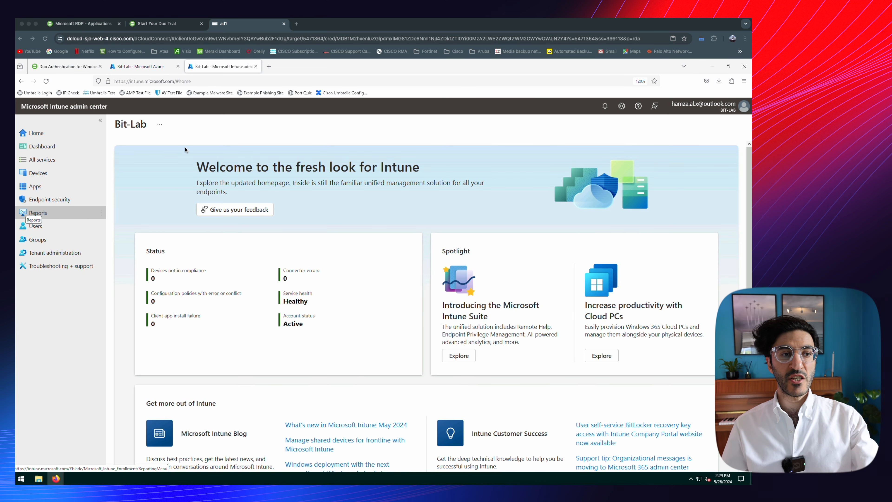
- Start adding a new Windows app of type Windows app (Win32) in the Intune admin center
click(35, 187)
click(156, 234)
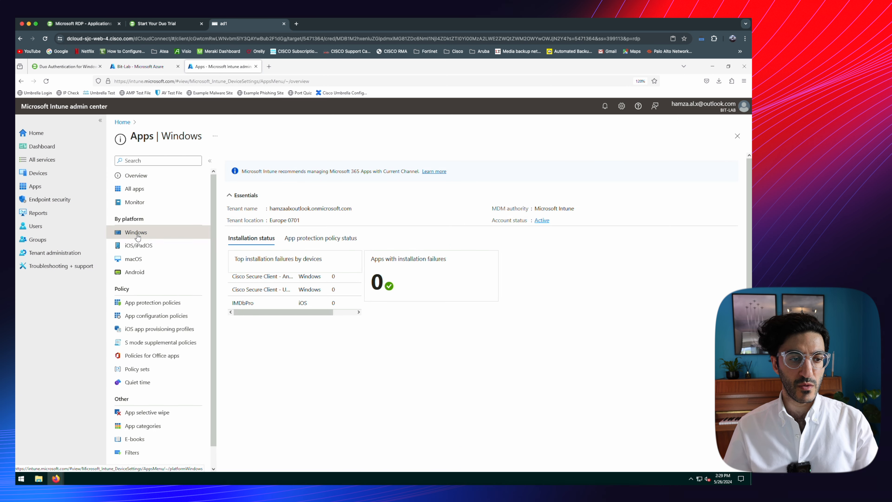
click(241, 162)
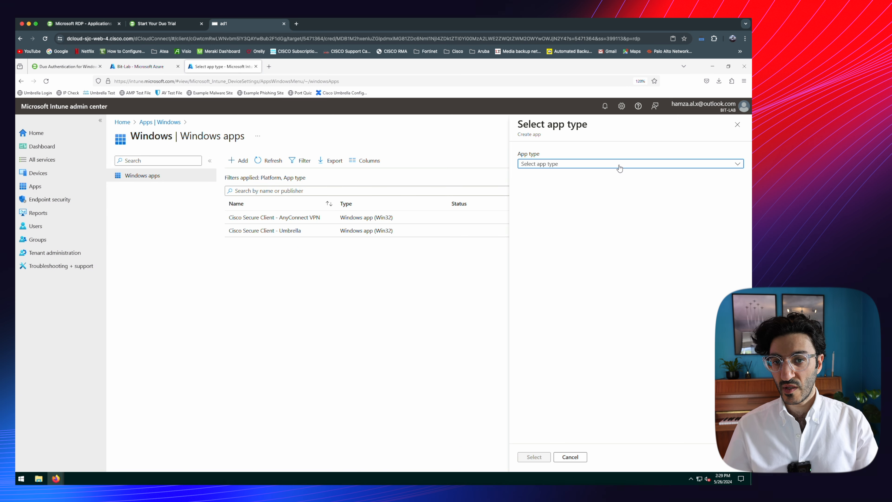
click(619, 165)
click(557, 336)
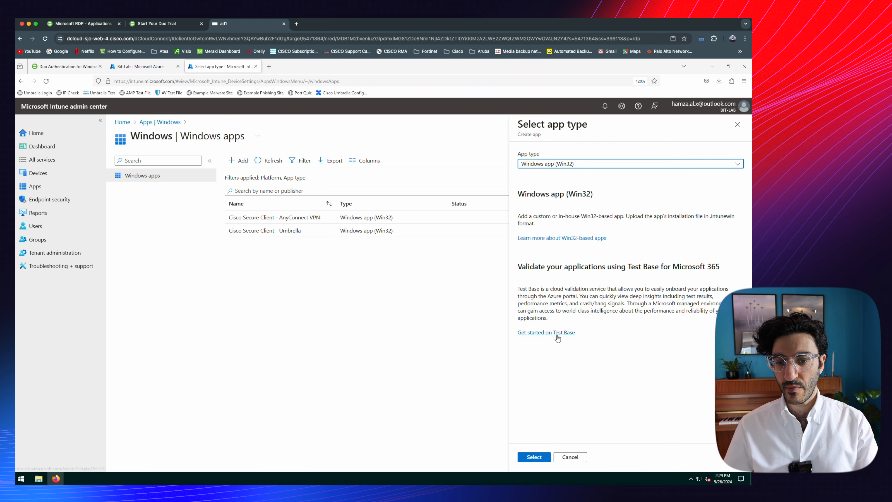
click(534, 457)
- Select duo-win-login-4.3.1.intunewin from the Duo Intune folder as the app package file
click(255, 190)
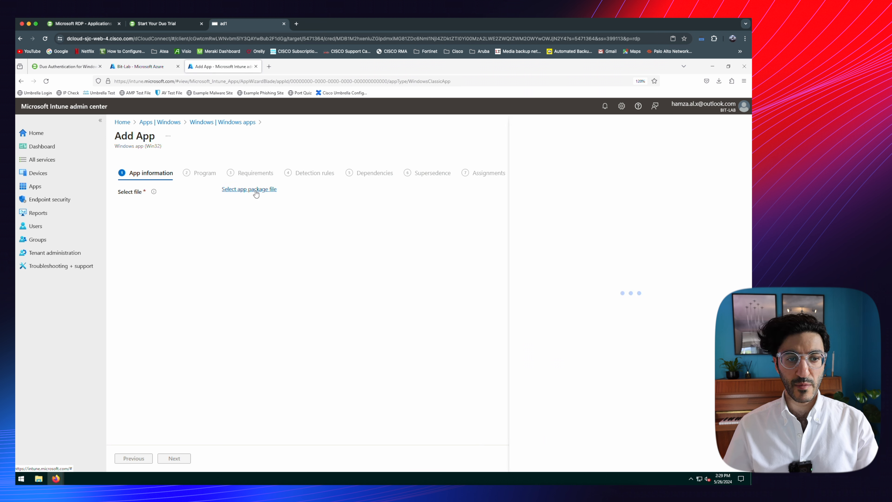
click(725, 165)
click(101, 106)
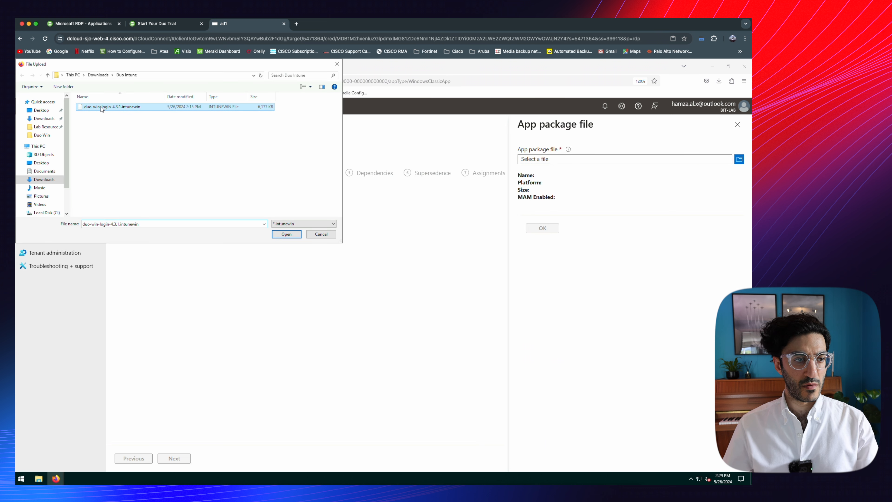
click(276, 236)
click(543, 229)
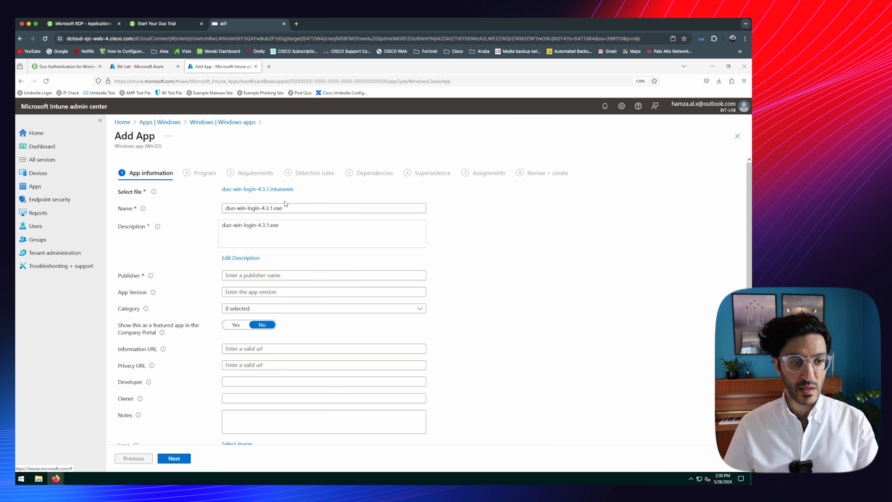
- Change the app's description to "Duo 2FA When Using RDP"
click(241, 258)
text(Duo 2FA When Using RDP)
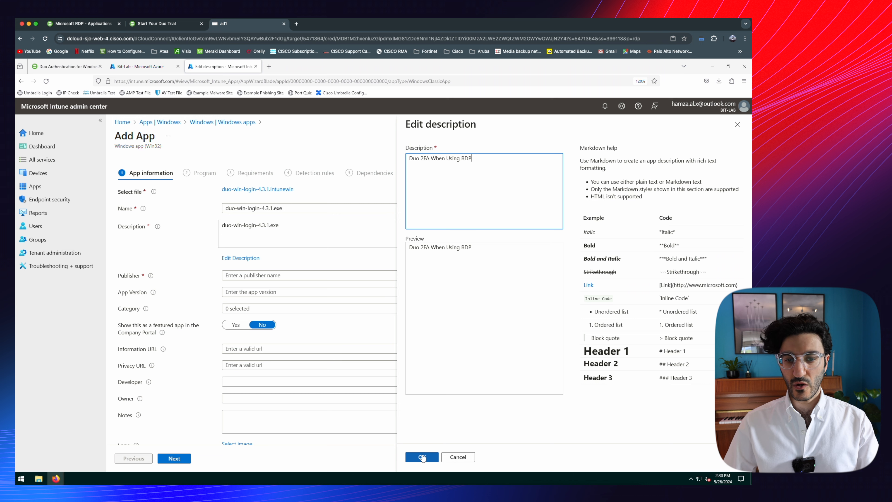
click(423, 458)
- Set the publisher to Cisco Duo, the app version to 4.3.1 and the category to Computer management, completing the app information
click(286, 275)
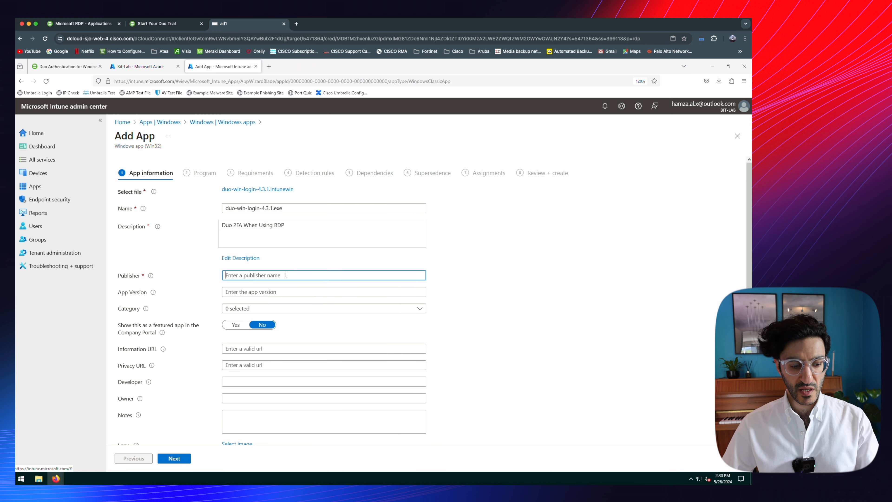
text(Cisco Duo)
click(262, 291)
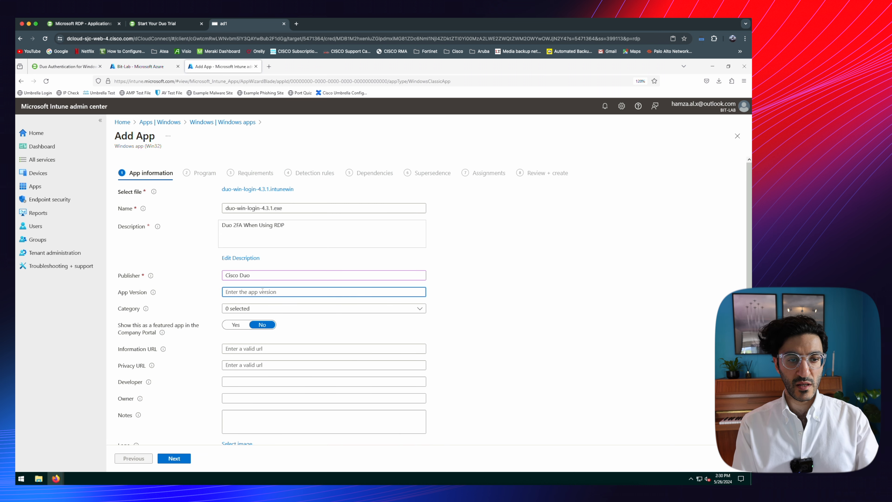
text(4.3.1)
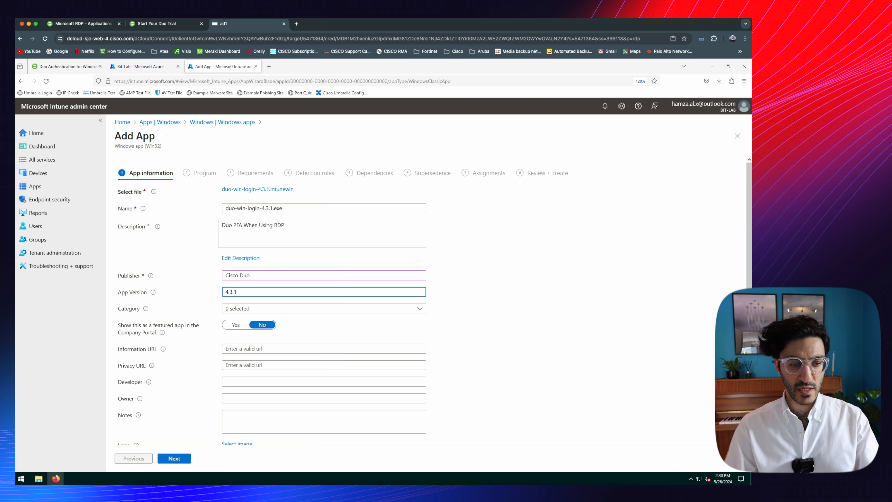
click(238, 308)
click(230, 427)
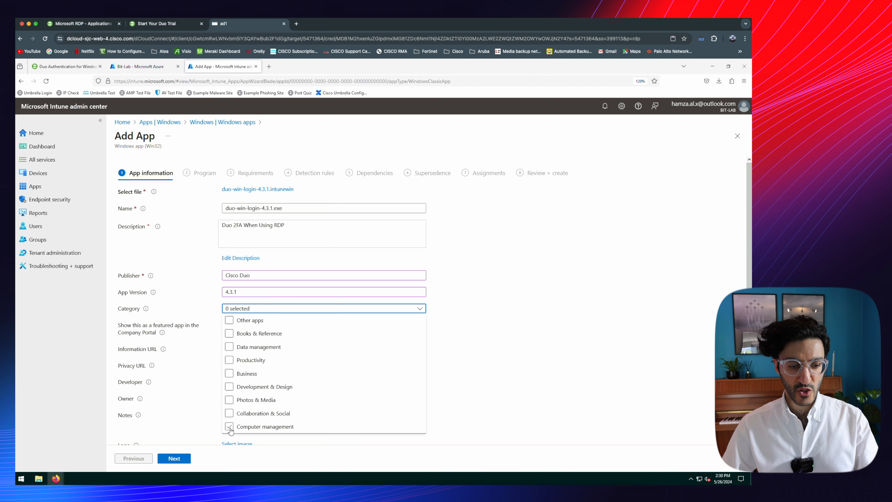
click(175, 458)
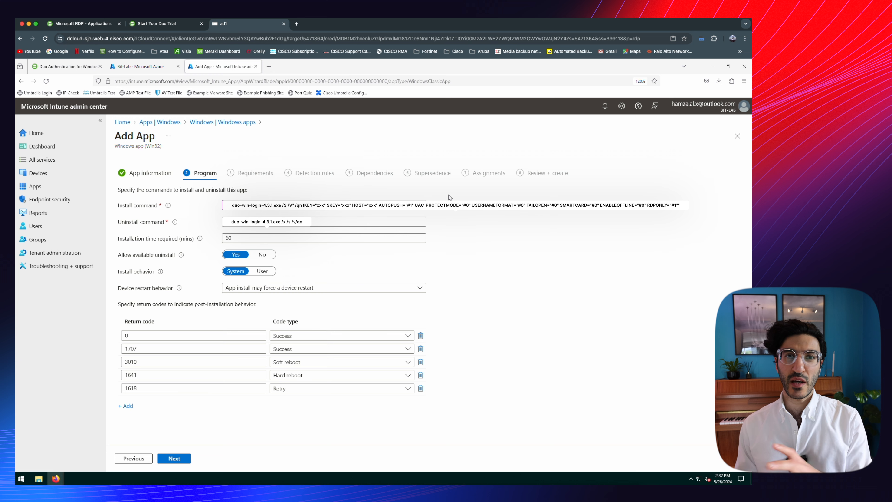
- Check the Microsoft RDP application in the Duo admin panel and accept the Intune app's program settings
click(75, 23)
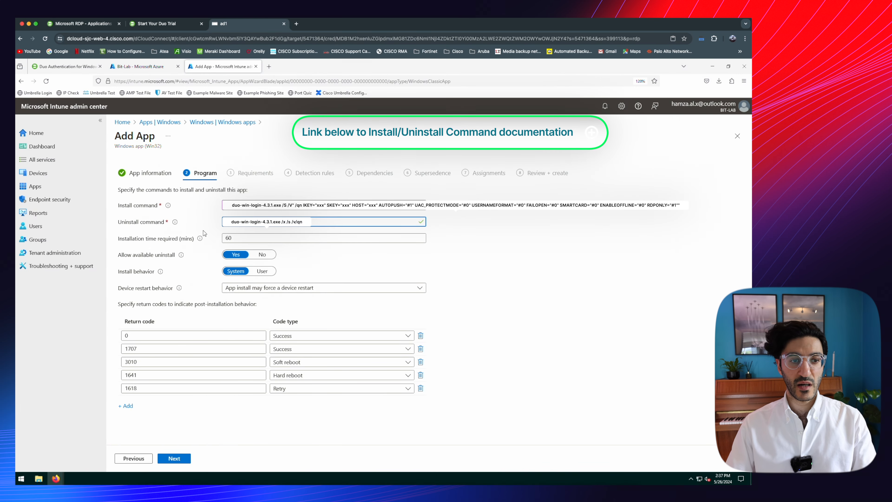
click(174, 458)
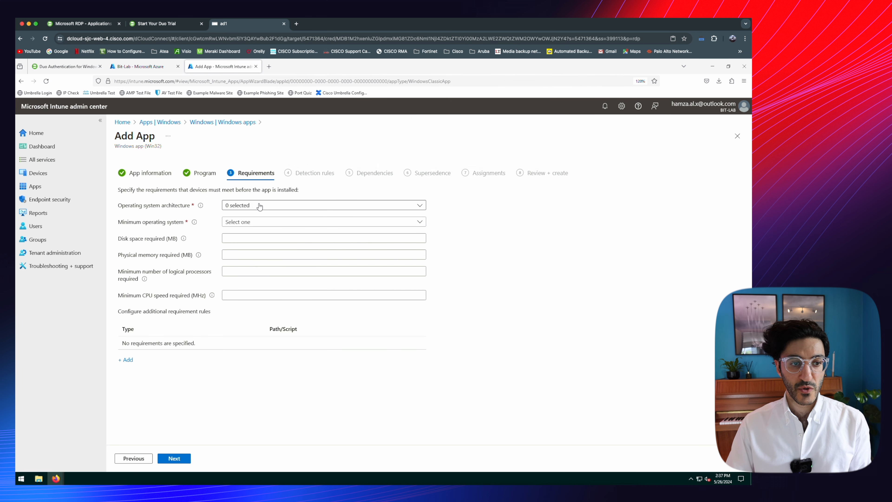
- Require 32-bit and 64-bit architectures with Windows 10 1607 as the minimum operating system, and continue to the detection rules
click(255, 207)
click(229, 218)
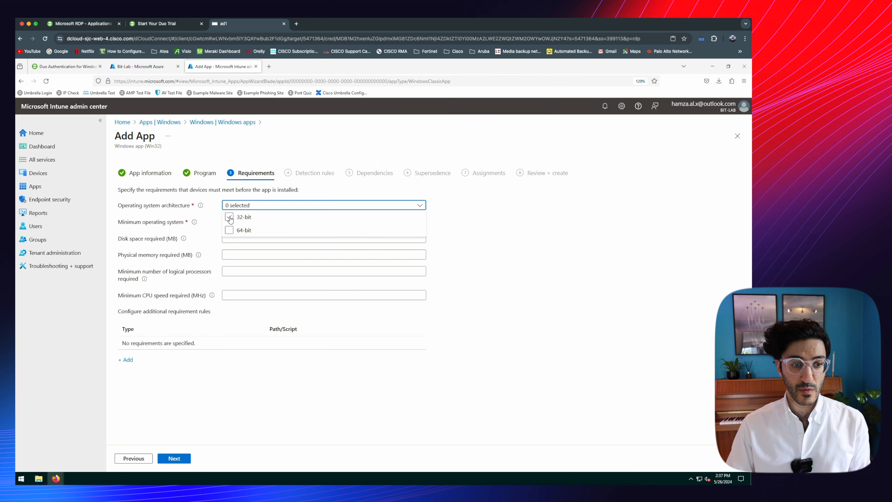
click(230, 218)
click(230, 231)
click(281, 222)
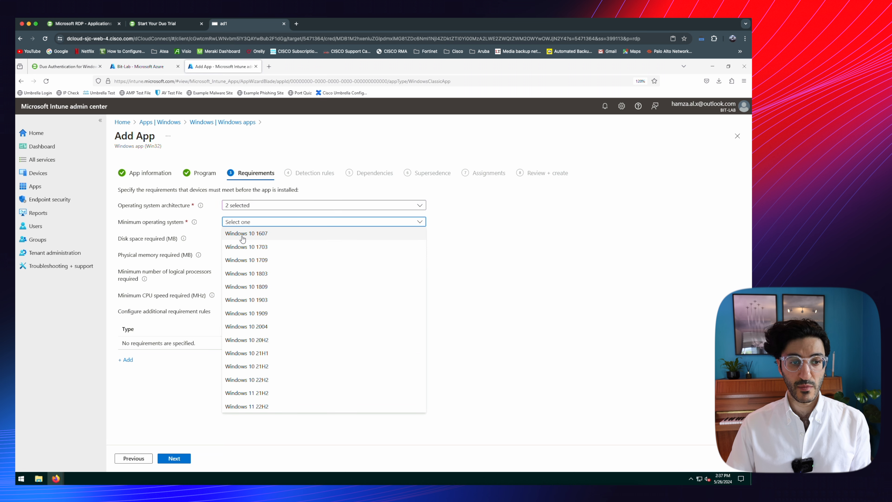
click(243, 234)
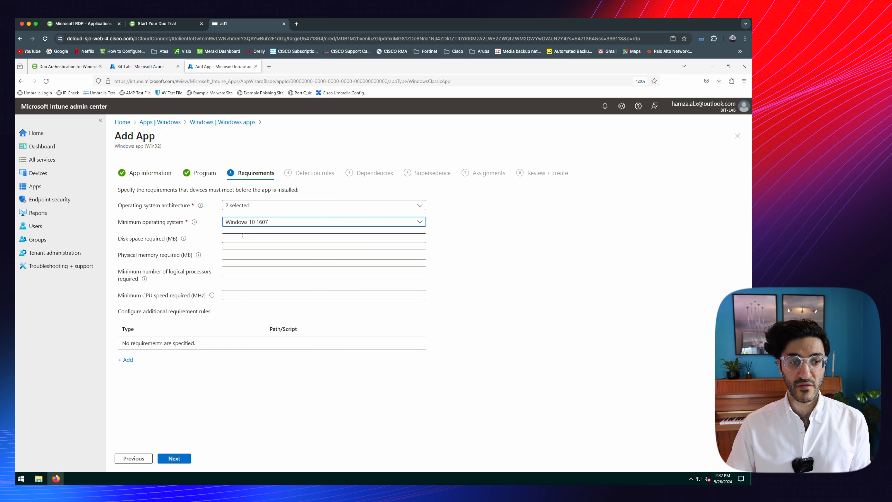
click(168, 459)
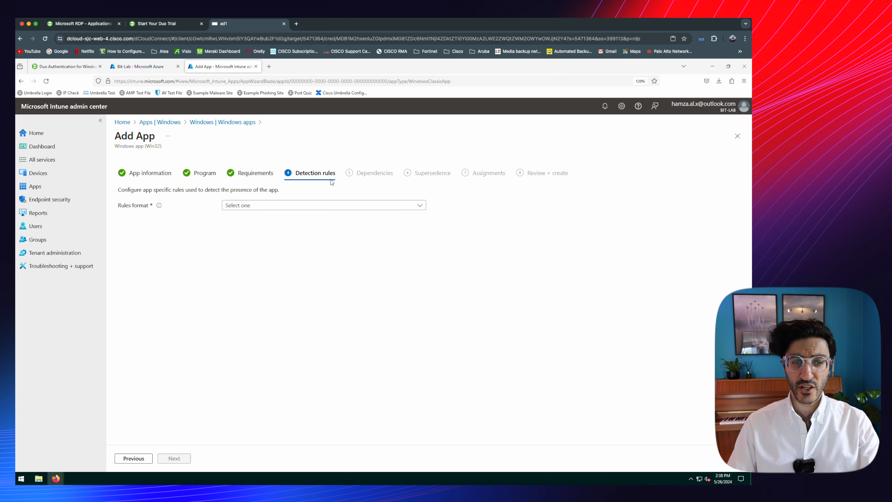
- Set the rules format to manually configured detection rules and add a detection rule of type File
click(419, 206)
click(236, 215)
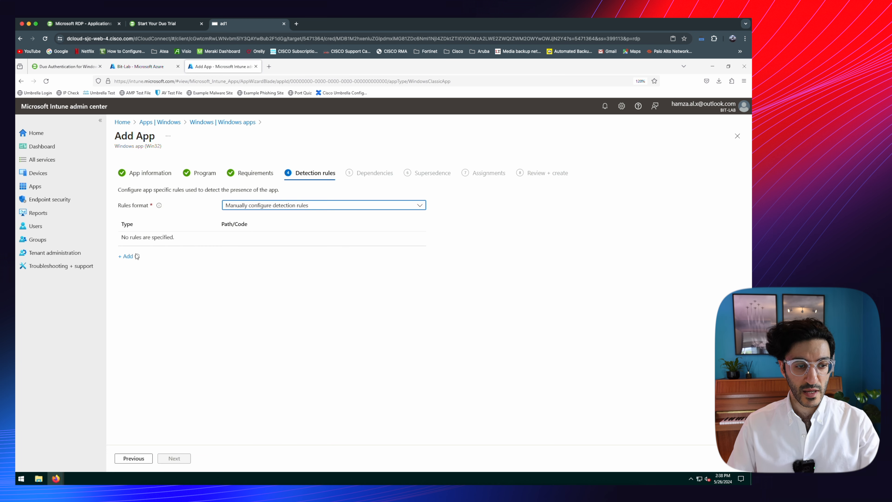
click(126, 257)
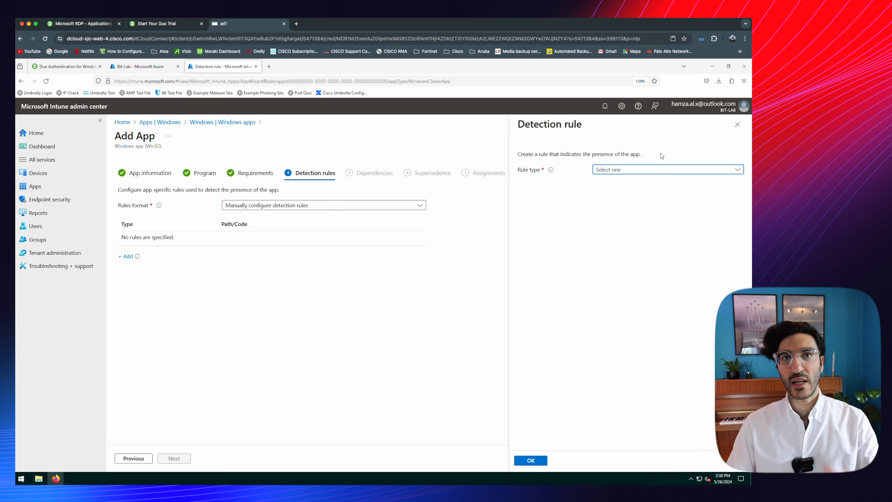
click(738, 170)
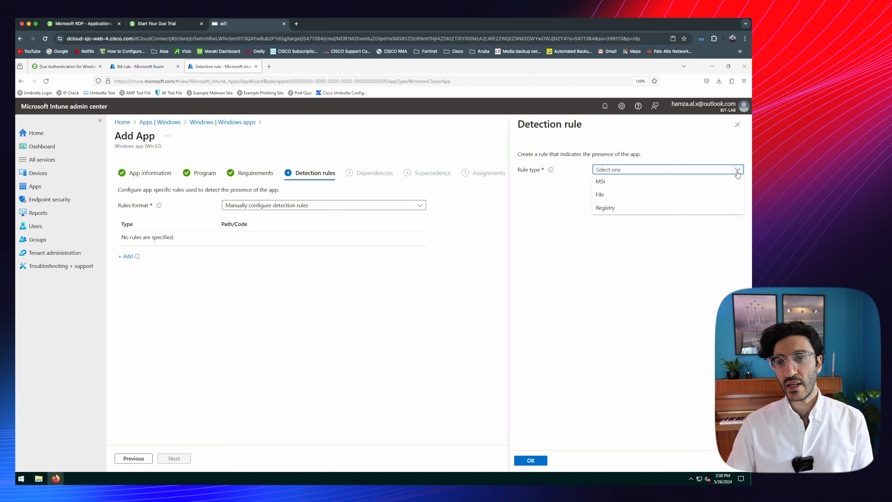
click(609, 199)
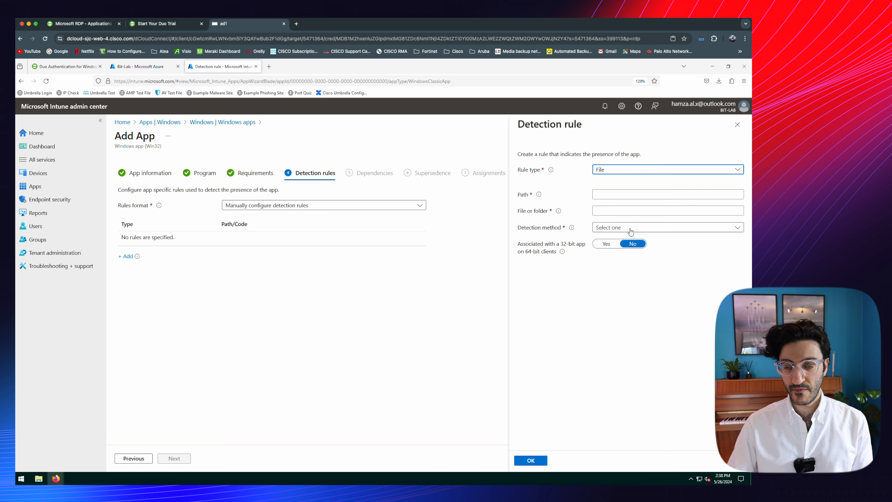
- Have the rule check that DuoCredFilter.dll exists in C:\Program Files\Duo Security\WindowsLogon, using the File or folder exists method, and save it
click(712, 194)
text(C:\Program Files\Duo Security\WindowsLogon)
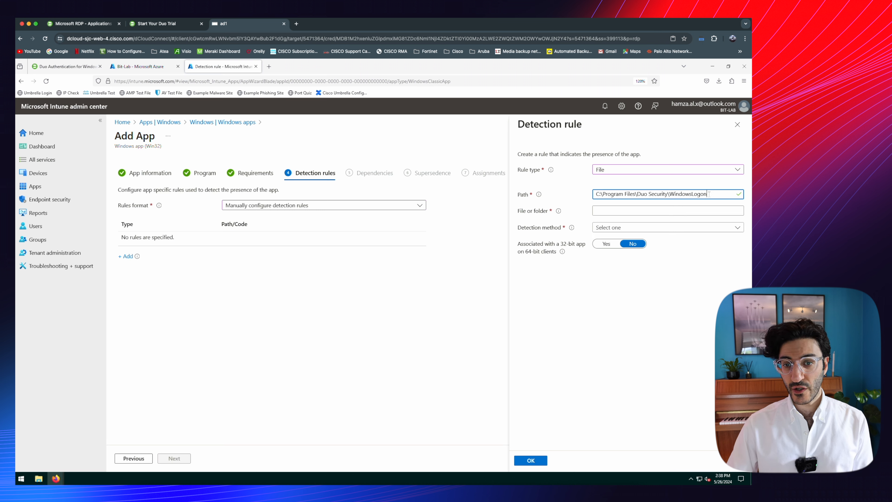
click(607, 211)
text(DuoCredFilter.dll)
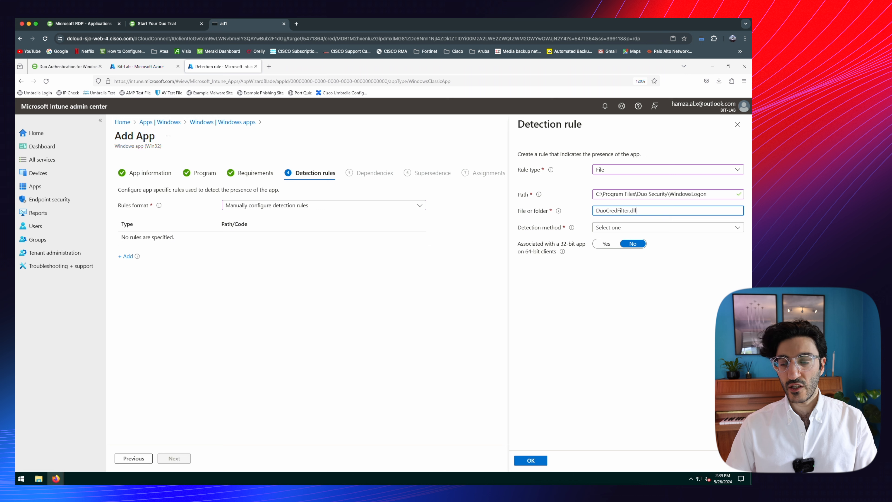
click(619, 230)
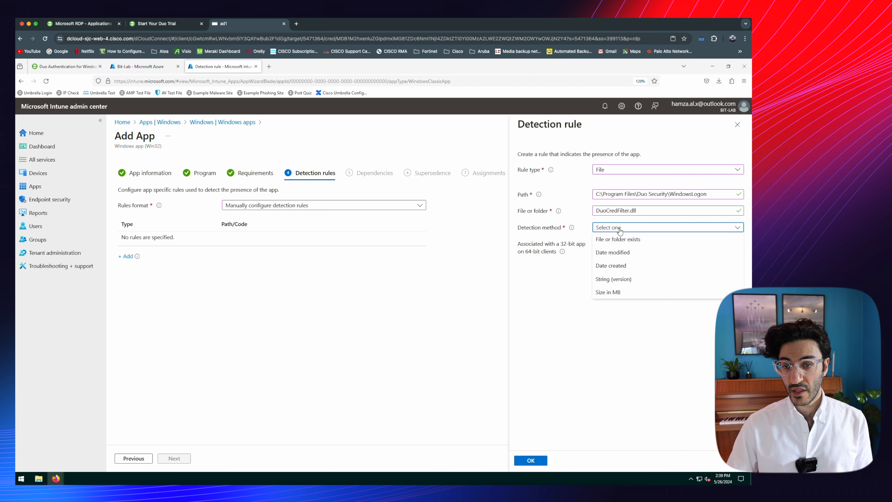
click(637, 240)
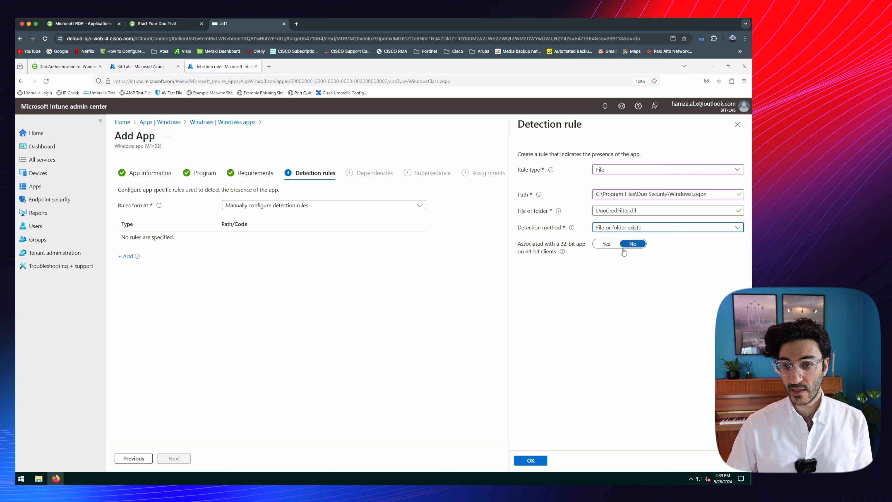
click(531, 460)
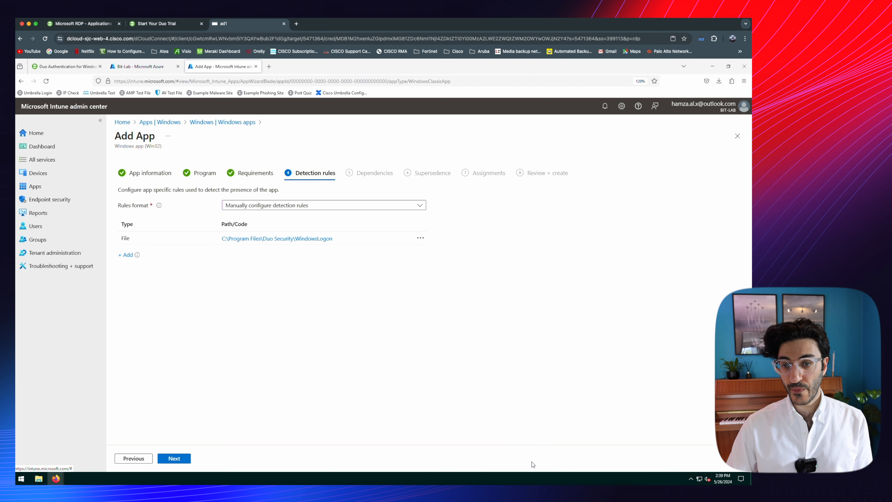
- Leave the dependencies, supersedence and assignments at their defaults and create the Win32 app
click(177, 463)
click(179, 461)
click(180, 460)
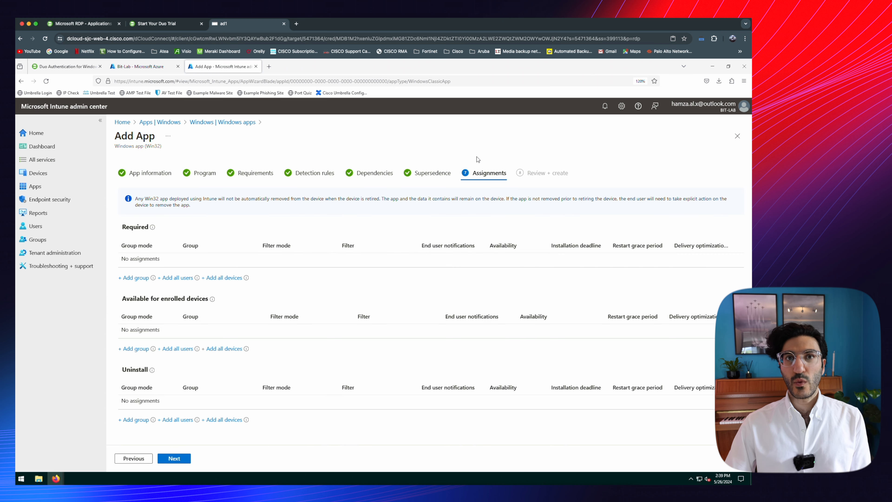
click(173, 463)
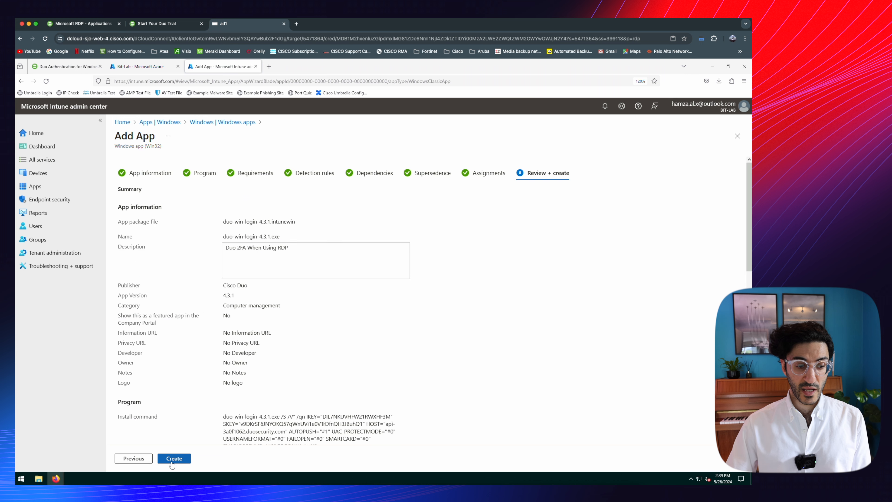
click(185, 459)
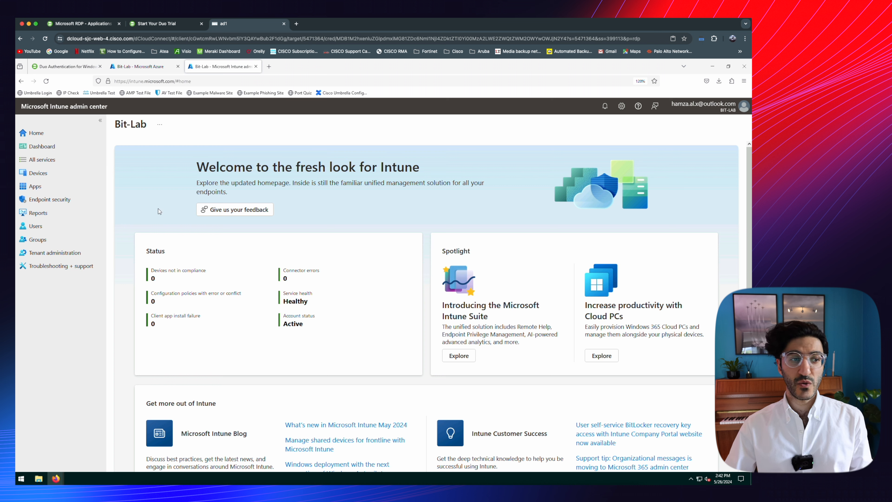
- Open the configuration settings of the GP_Intune account protection policy under endpoint security and check the local group options
click(78, 203)
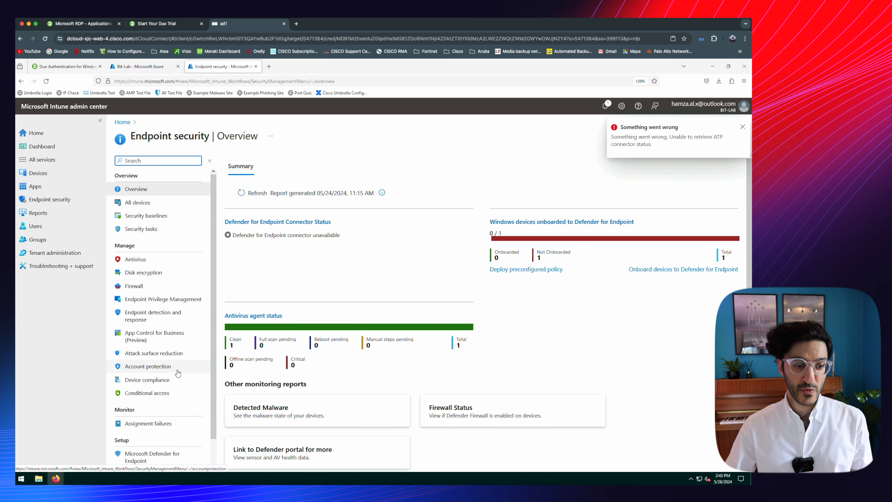
click(169, 367)
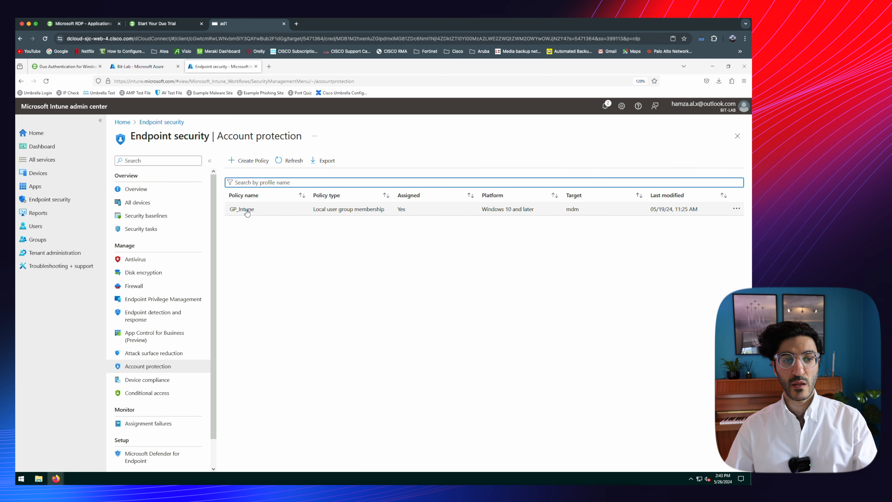
click(247, 210)
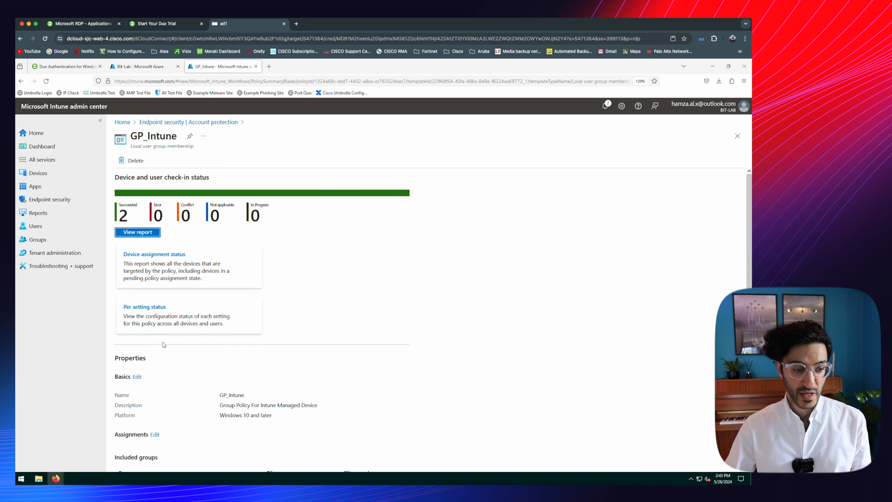
scroll(178, 362, down, 5)
click(184, 411)
click(206, 236)
click(301, 295)
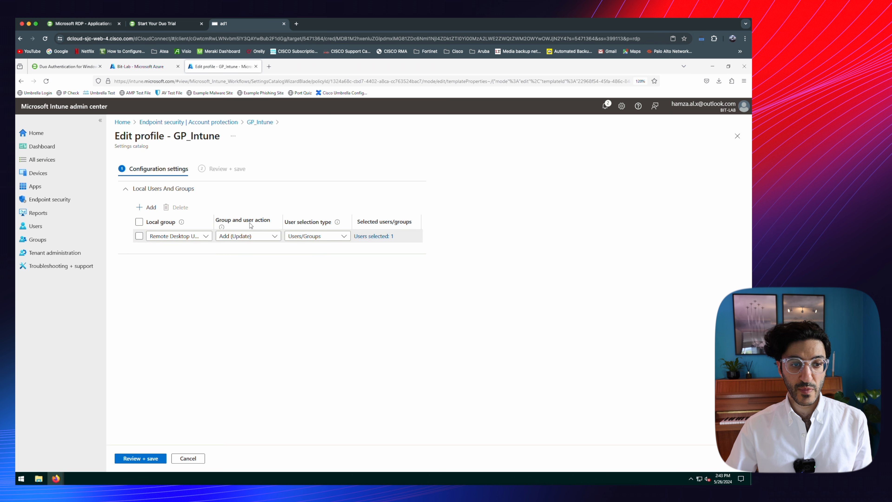